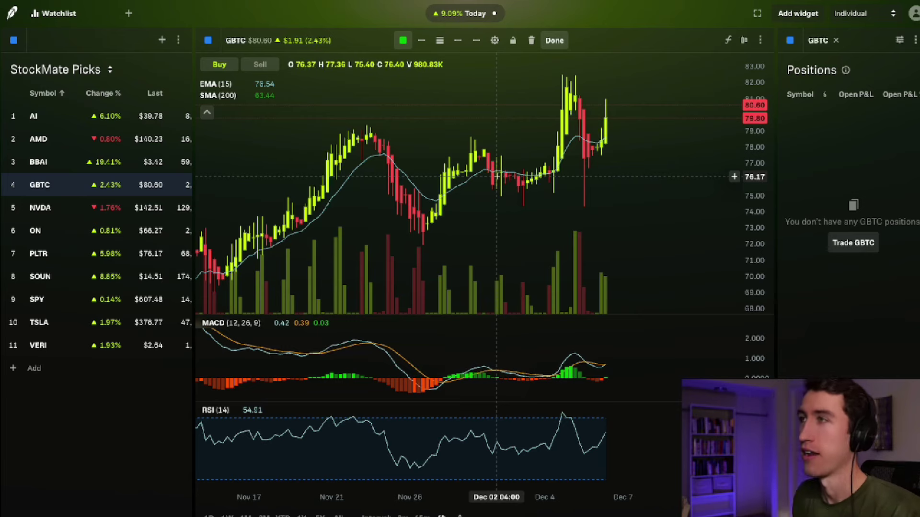
- Zoom the GBTC chart in to the late-November to early-December candles
{"action": "scroll", "coordinate": [556, 158], "scroll_direction": "down", "scroll_amount": 2}
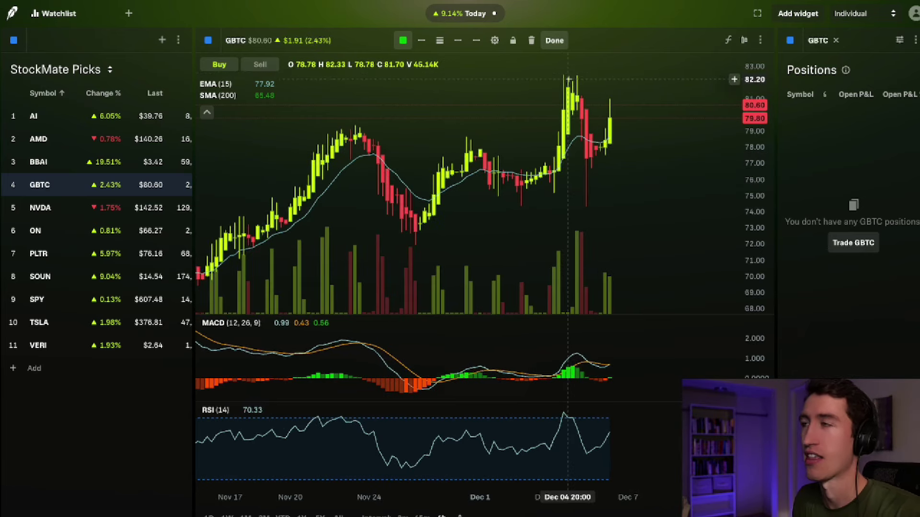
{"action": "scroll", "coordinate": [652, 127], "scroll_direction": "up", "scroll_amount": 2}
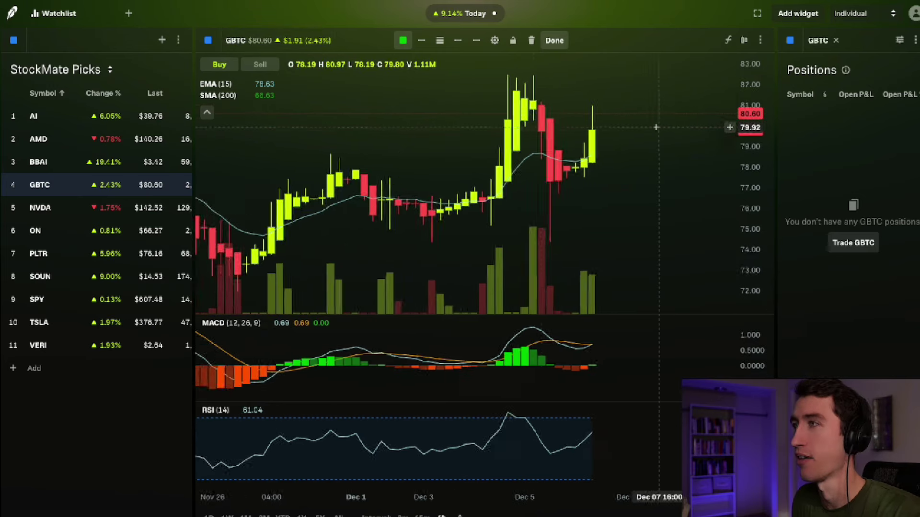
{"action": "scroll", "coordinate": [652, 127], "scroll_direction": "up", "scroll_amount": 1}
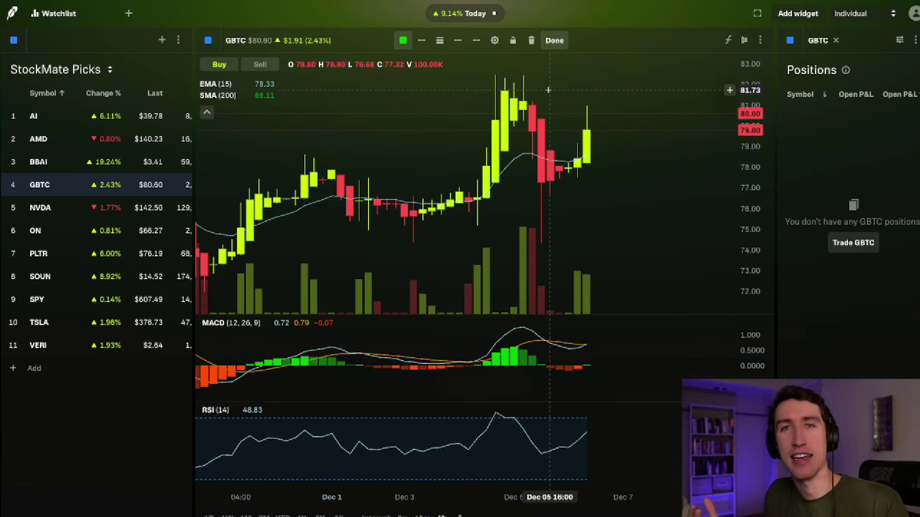
- Switch the watchlist to StockMate: AI & LLM
{"action": "left_click", "coordinate": [55, 70]}
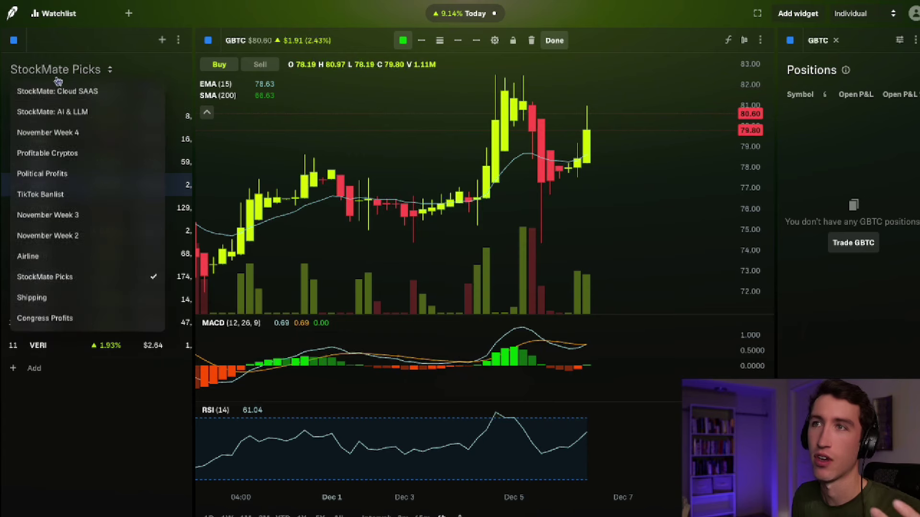
{"action": "left_click", "coordinate": [73, 111]}
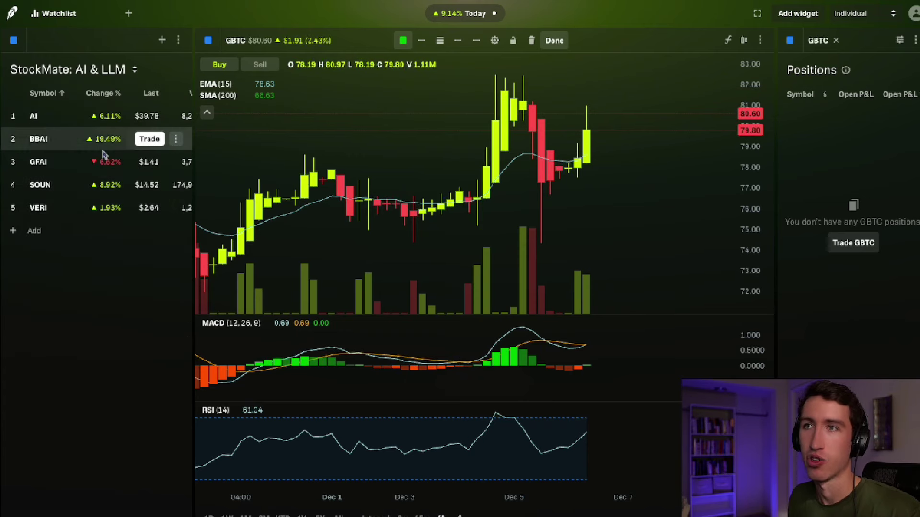
{"action": "left_click", "coordinate": [119, 70]}
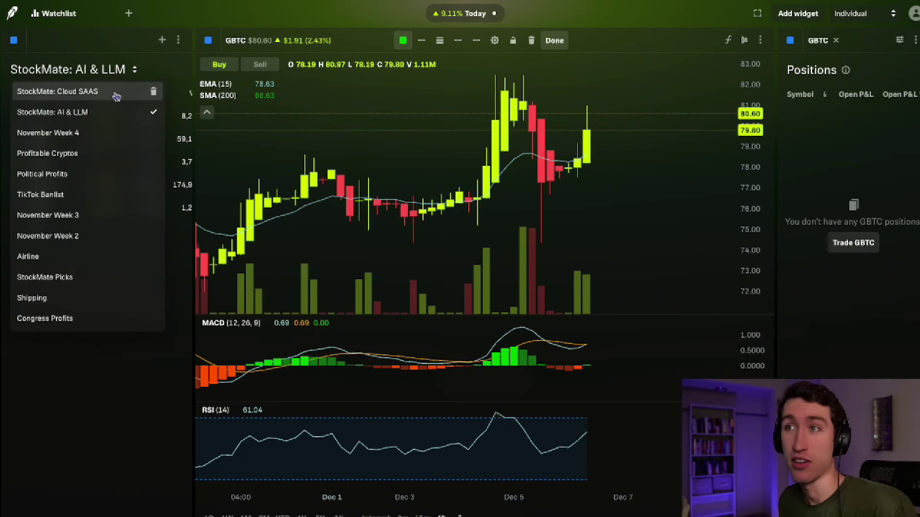
{"action": "left_click", "coordinate": [117, 37]}
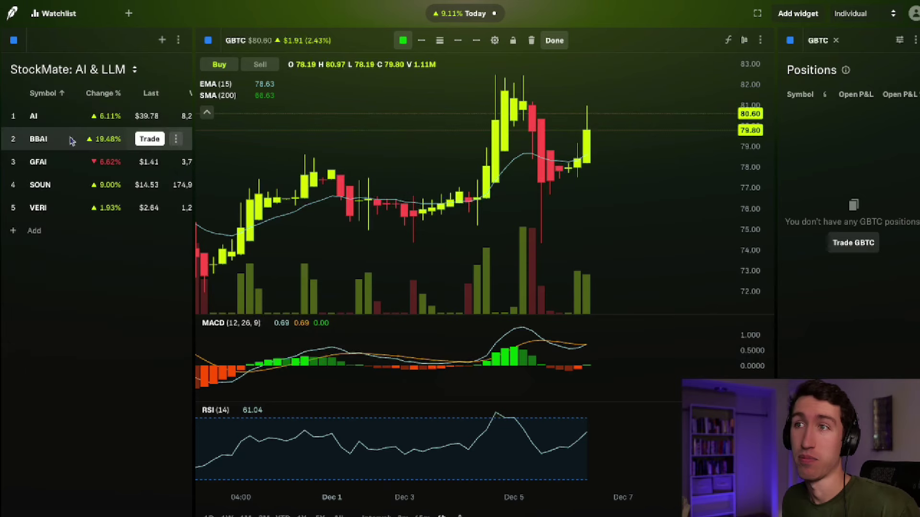
- Chart BBAI, selecting it from the watchlist and via symbol search 'bba'
{"action": "left_click", "coordinate": [70, 140]}
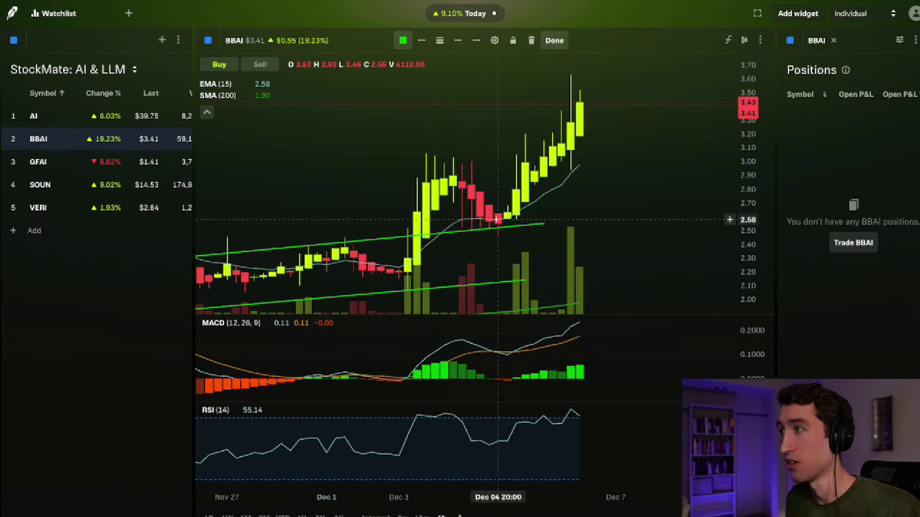
{"action": "scroll", "coordinate": [430, 239], "scroll_direction": "left", "scroll_amount": 5}
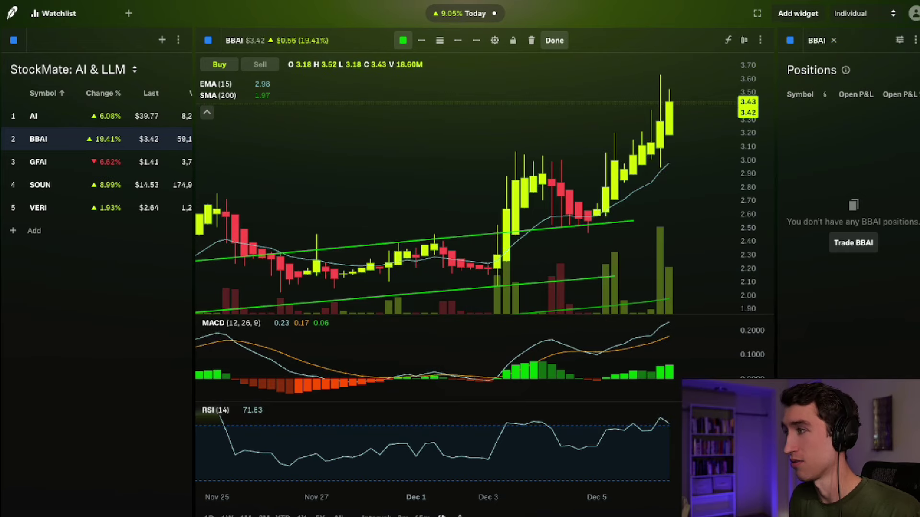
{"action": "key", "text": "ctrl+k"}
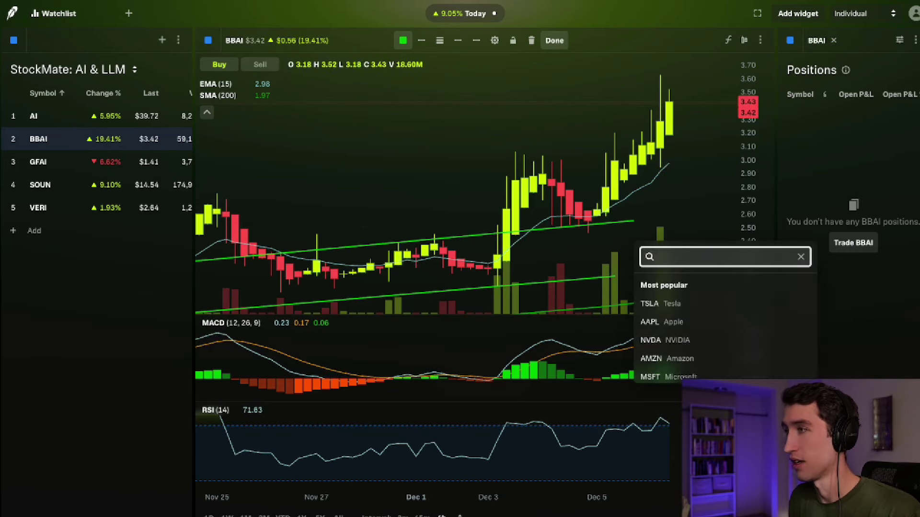
{"action": "type", "text": "bba"}
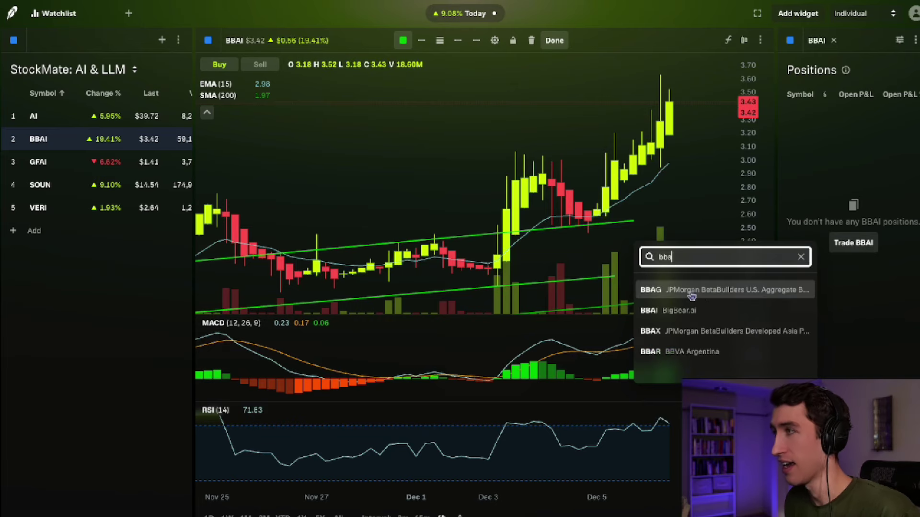
{"action": "left_click", "coordinate": [680, 310]}
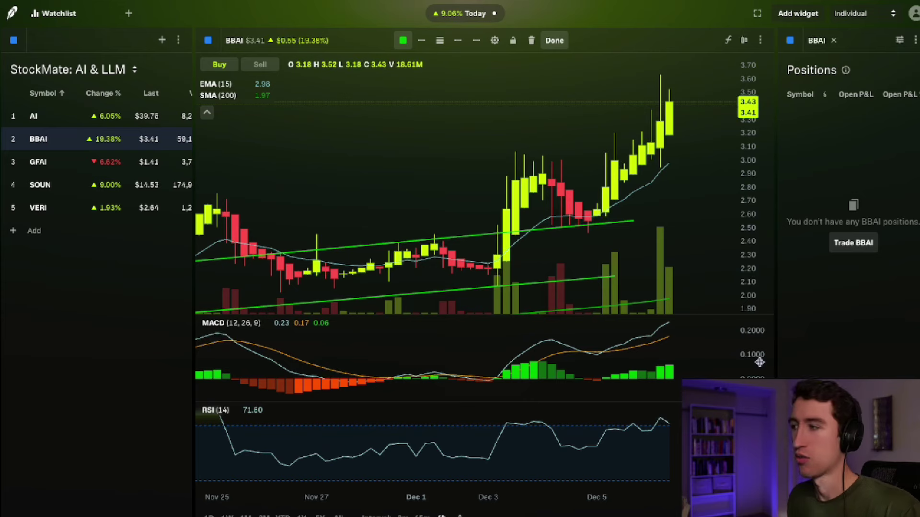
- In Figma, remove the pasted BBAI screenshot from the design
{"action": "key", "text": "alt+Tab"}
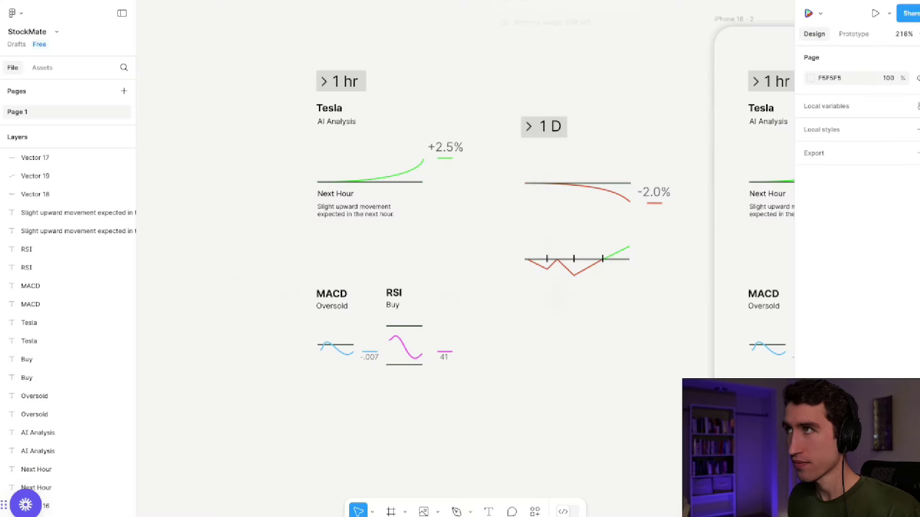
{"action": "key", "text": "ctrl+z"}
{"action": "key", "text": "ctrl+z"}
{"action": "key", "text": "ctrl+z"}
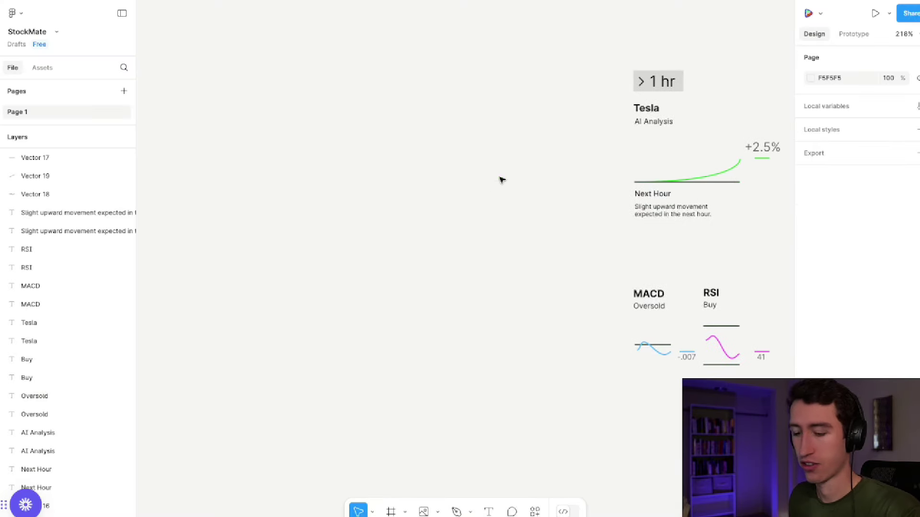
{"action": "key", "text": "ctrl+z"}
{"action": "key", "text": "ctrl+z"}
{"action": "key", "text": "ctrl+z"}
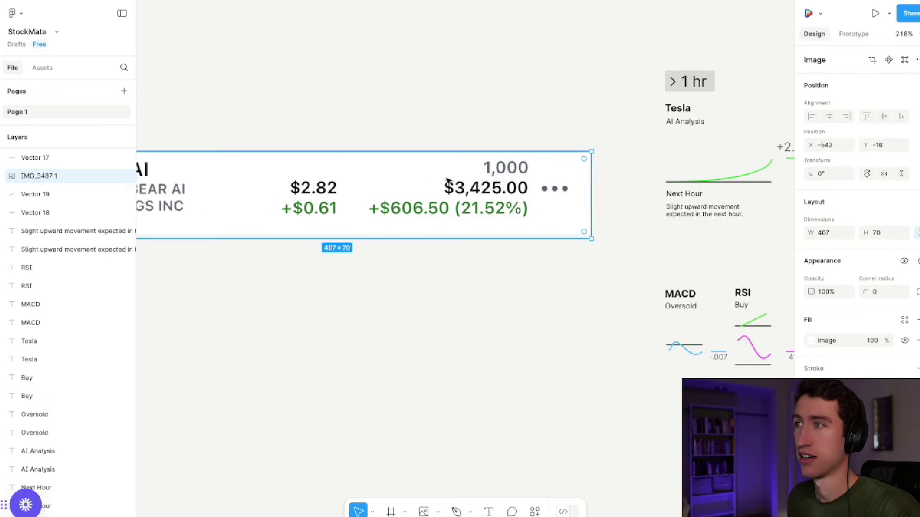
{"action": "scroll", "coordinate": [446, 180], "scroll_direction": "left", "scroll_amount": 3}
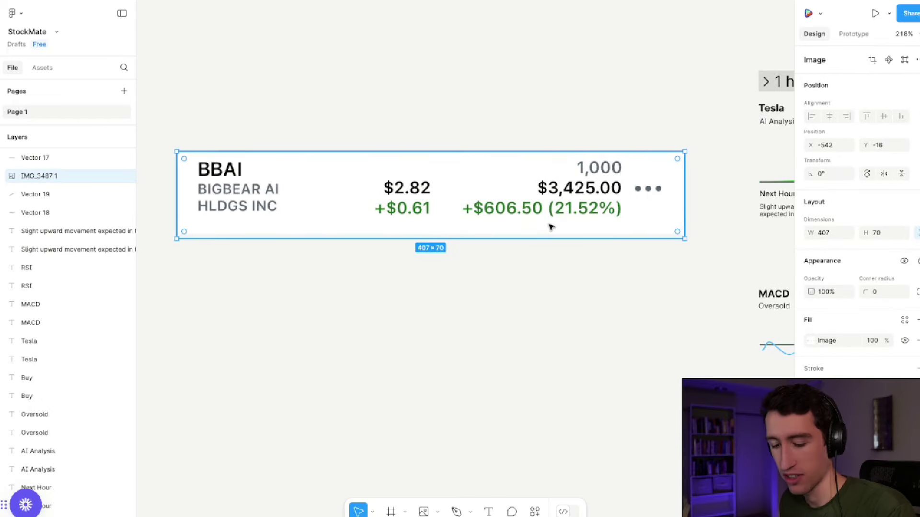
{"action": "key", "text": "ctrl+z"}
- Move the green Vector 19 line from the RSI chart onto the 1 D chart
{"action": "scroll", "coordinate": [550, 226], "scroll_direction": "right", "scroll_amount": 10}
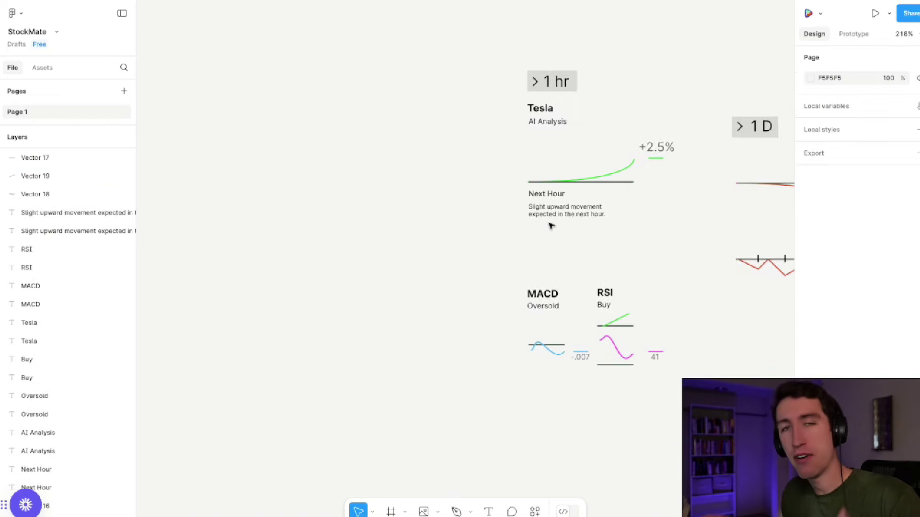
{"action": "scroll", "coordinate": [559, 231], "scroll_direction": "right", "scroll_amount": 5}
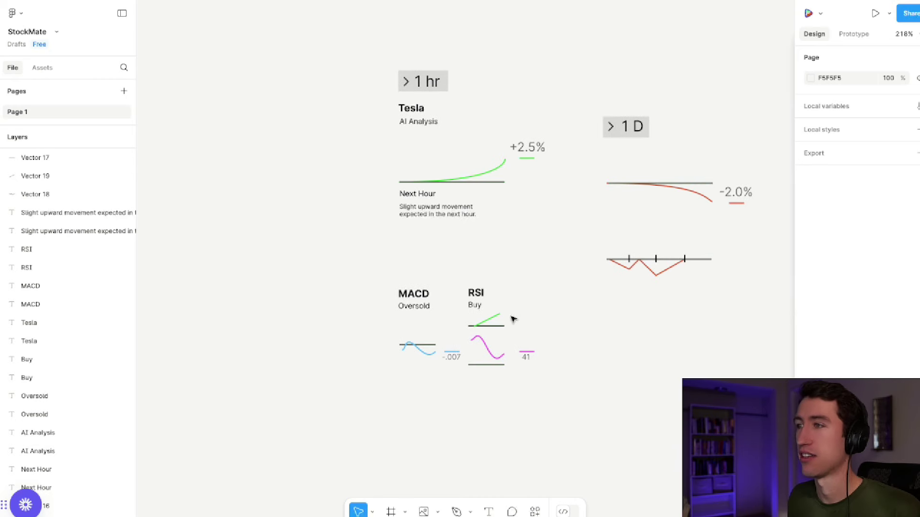
{"action": "left_click_drag", "start_coordinate": [509, 318], "coordinate": [705, 250]}
{"action": "left_click", "coordinate": [647, 359]}
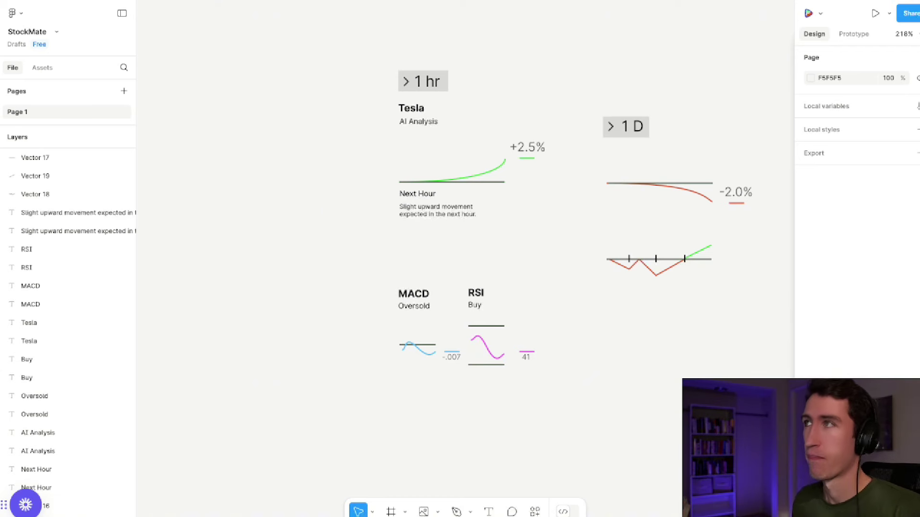
- Retitle the mockup heading from Tesla to Bitcoin
{"action": "double_click", "coordinate": [419, 109]}
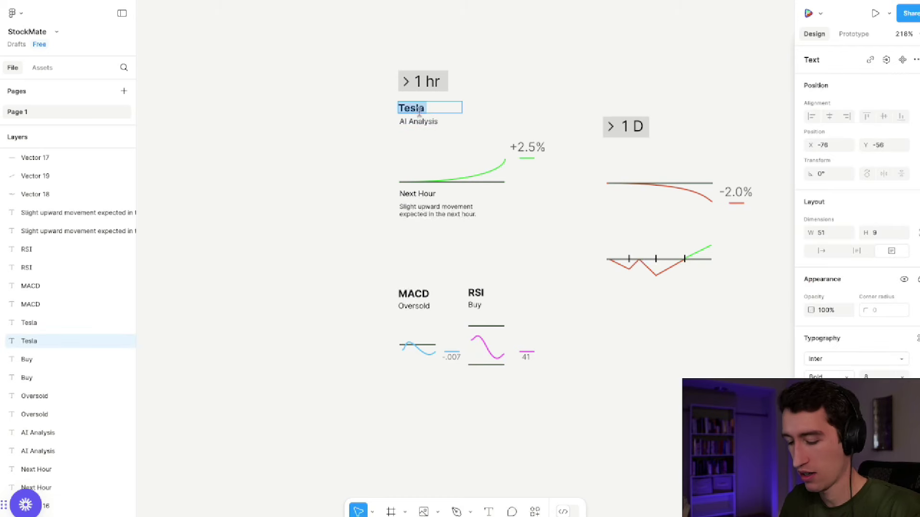
{"action": "type", "text": "B"}
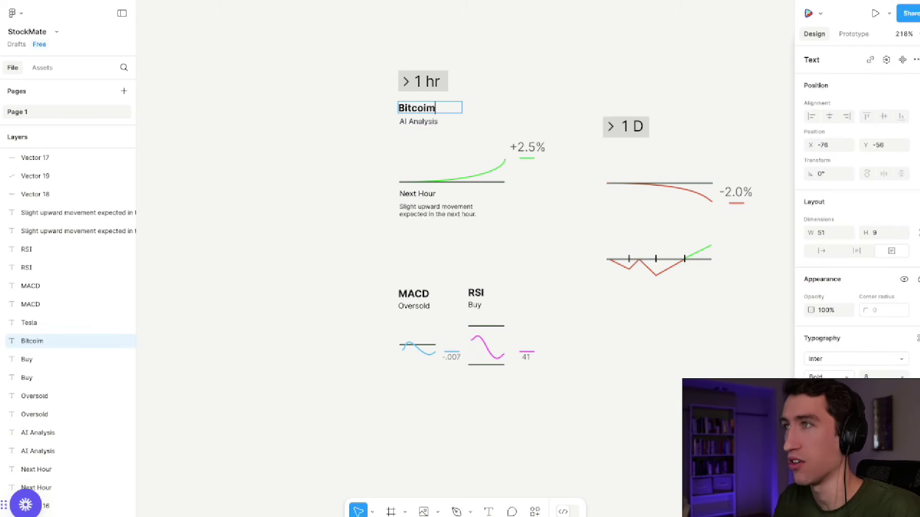
{"action": "type", "text": "itcoim"}
{"action": "key", "text": "BackSpace"}
{"action": "type", "text": "n"}
{"action": "key", "text": "Escape"}
- Glance at the ChatGPT conversation, then return to Figma and deselect the title
{"action": "key", "text": "super+Tab"}
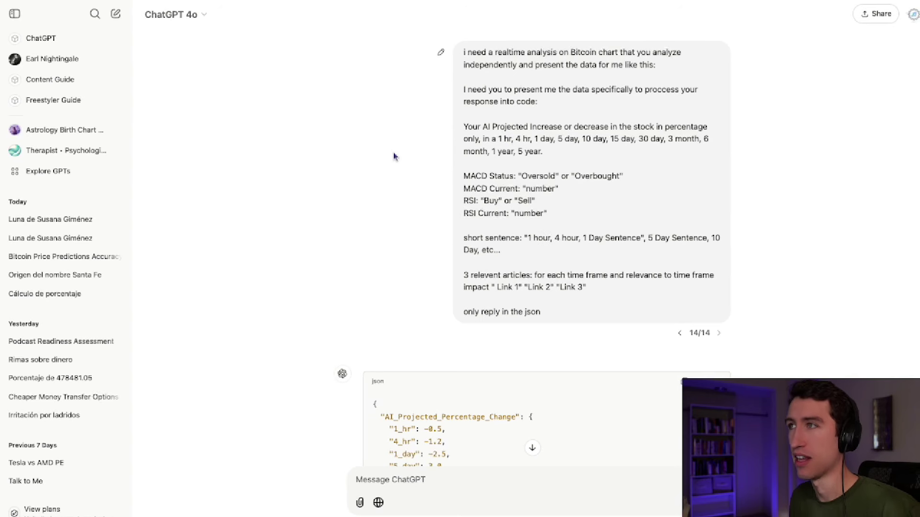
{"action": "key", "text": "super+Tab"}
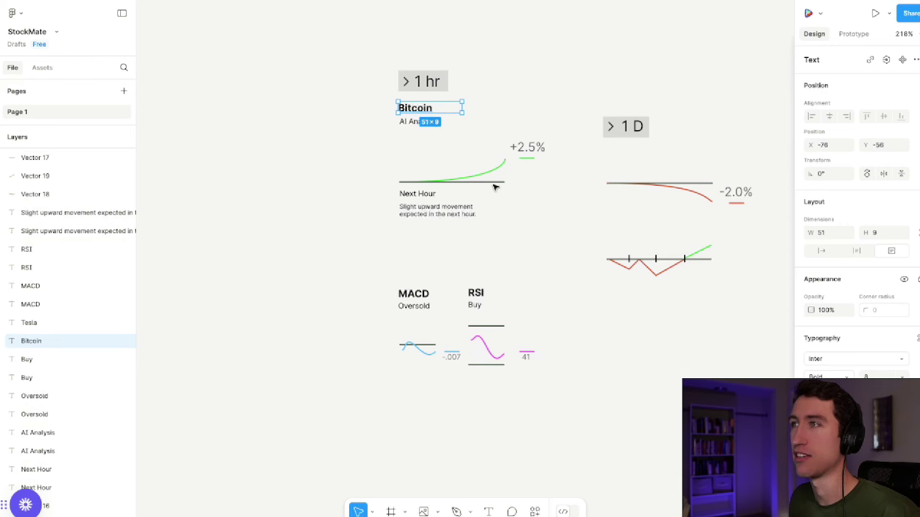
{"action": "left_click", "coordinate": [544, 76]}
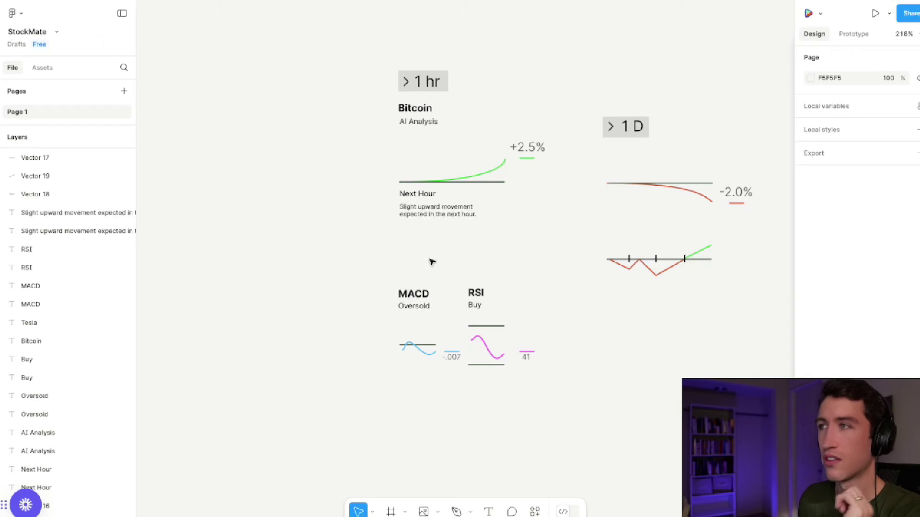
- Bring the ChatGPT conversation with the Bitcoin JSON forecast to the front
{"action": "key", "text": "super+Tab"}
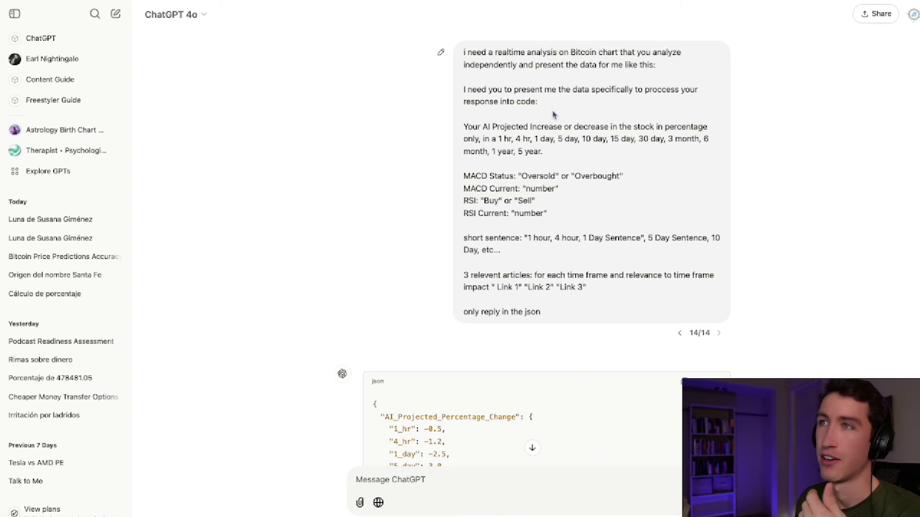
{"action": "scroll", "coordinate": [623, 175], "scroll_direction": "down", "scroll_amount": 2}
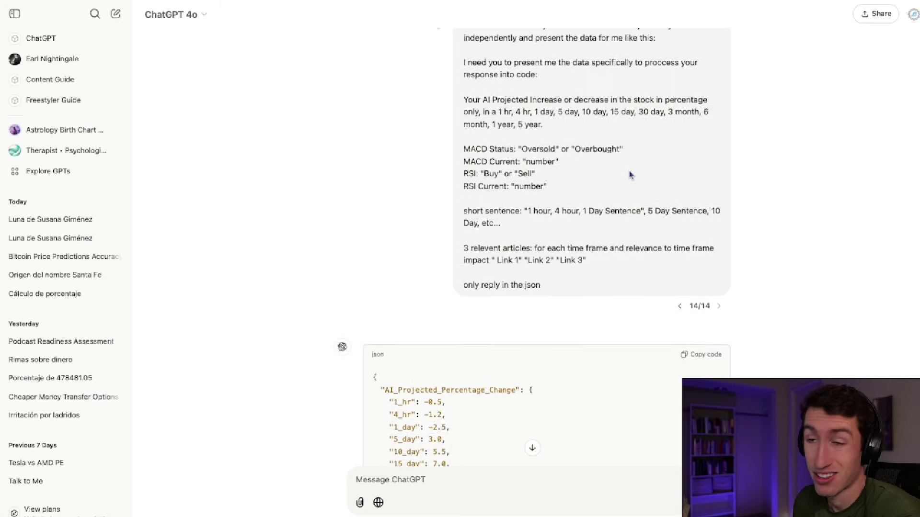
{"action": "scroll", "coordinate": [627, 174], "scroll_direction": "up", "scroll_amount": 2}
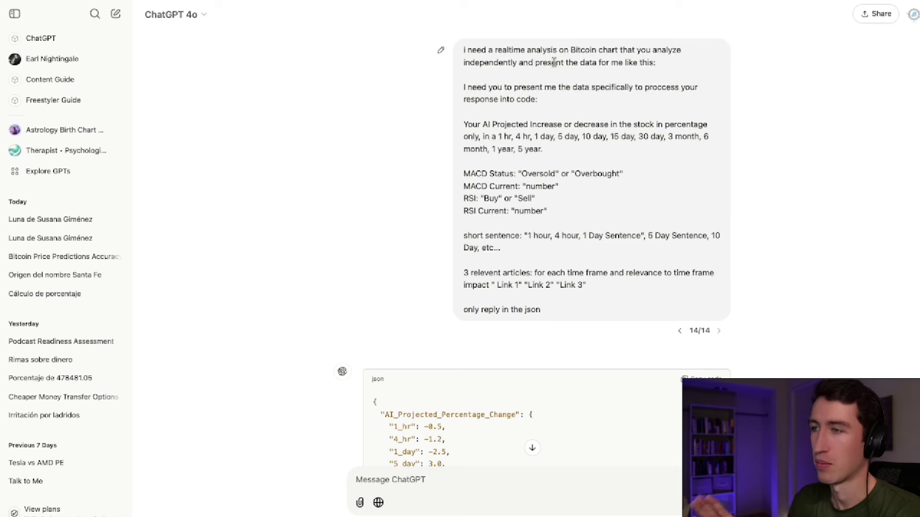
{"action": "scroll", "coordinate": [582, 154], "scroll_direction": "down", "scroll_amount": 1}
{"action": "scroll", "coordinate": [580, 154], "scroll_direction": "up", "scroll_amount": 1}
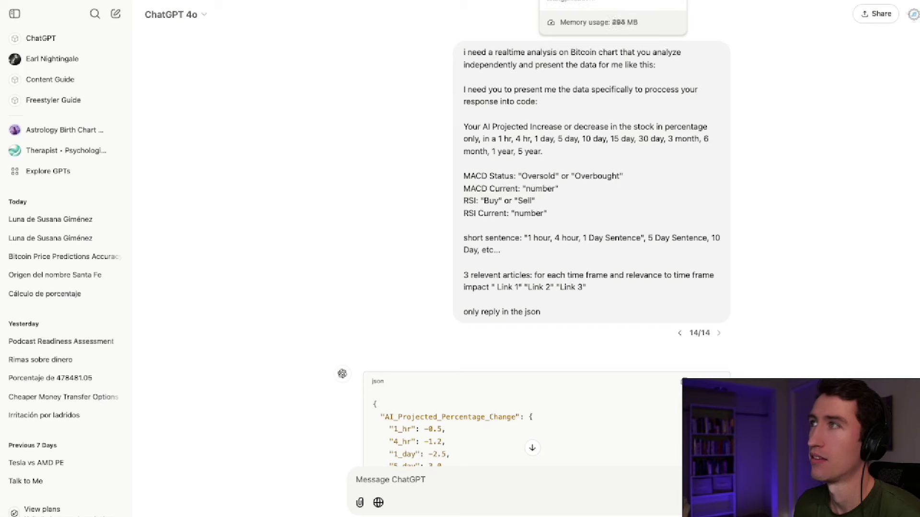
{"action": "left_click", "coordinate": [551, 1]}
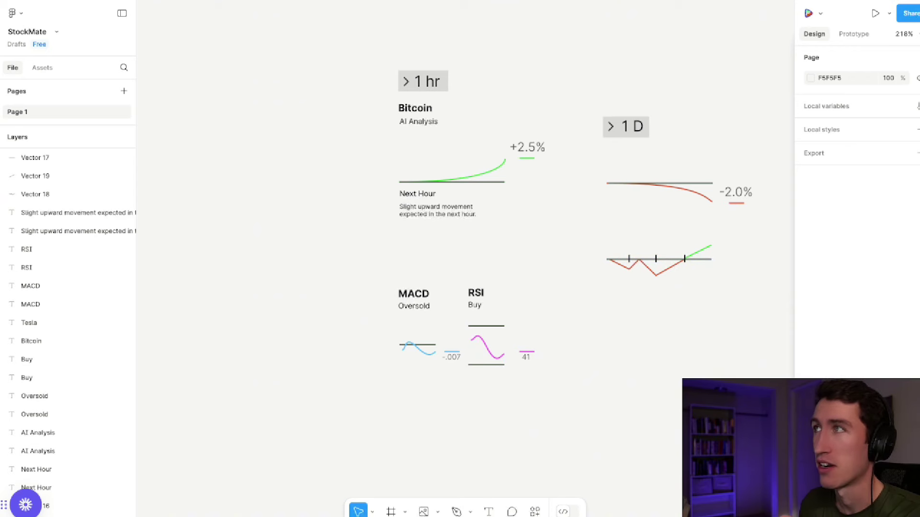
{"action": "key", "text": "super+Tab"}
{"action": "scroll", "coordinate": [554, 141], "scroll_direction": "down", "scroll_amount": 2}
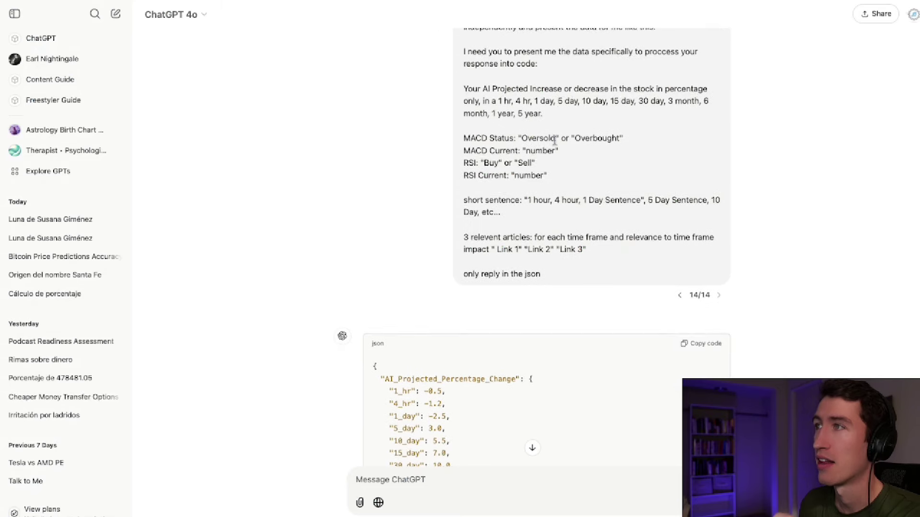
{"action": "scroll", "coordinate": [567, 155], "scroll_direction": "up", "scroll_amount": 1}
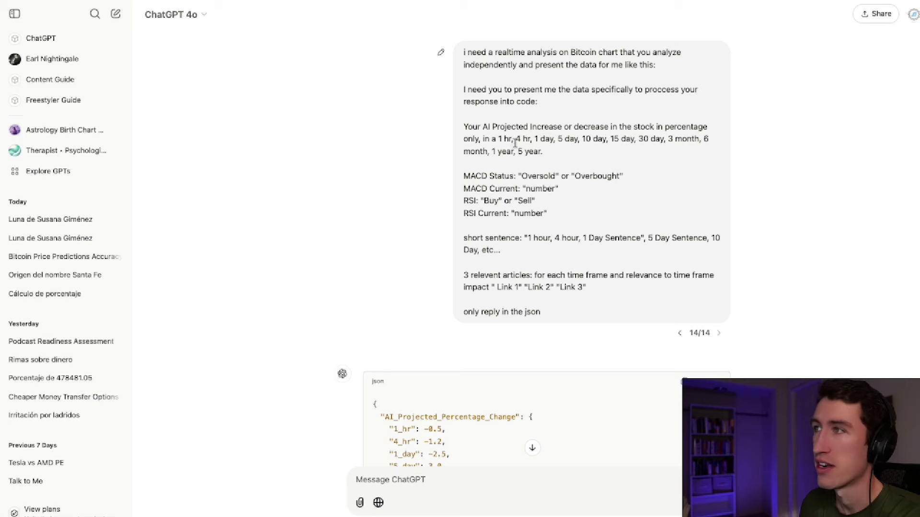
{"action": "scroll", "coordinate": [542, 152], "scroll_direction": "down", "scroll_amount": 1}
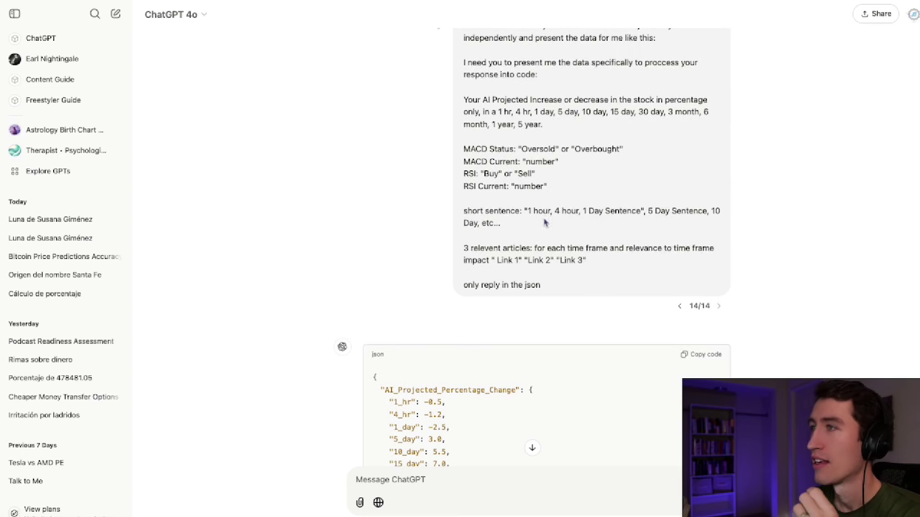
{"action": "scroll", "coordinate": [525, 214], "scroll_direction": "down", "scroll_amount": 1}
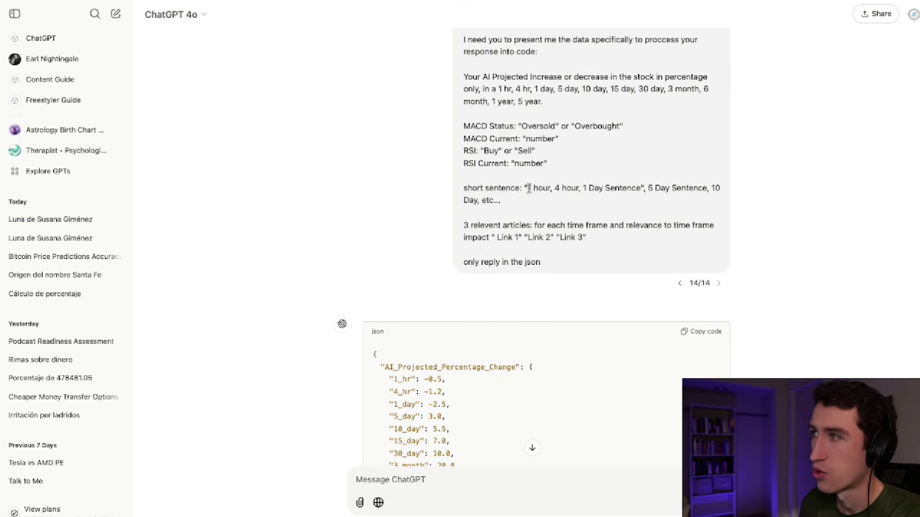
{"action": "left_click_drag", "start_coordinate": [529, 189], "coordinate": [501, 200]}
{"action": "left_click", "coordinate": [683, 218]}
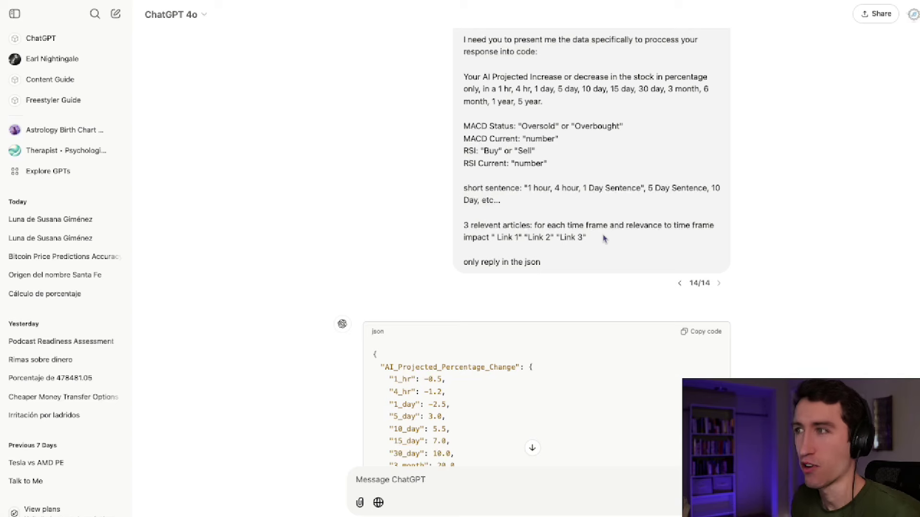
{"action": "scroll", "coordinate": [572, 225], "scroll_direction": "down", "scroll_amount": 5}
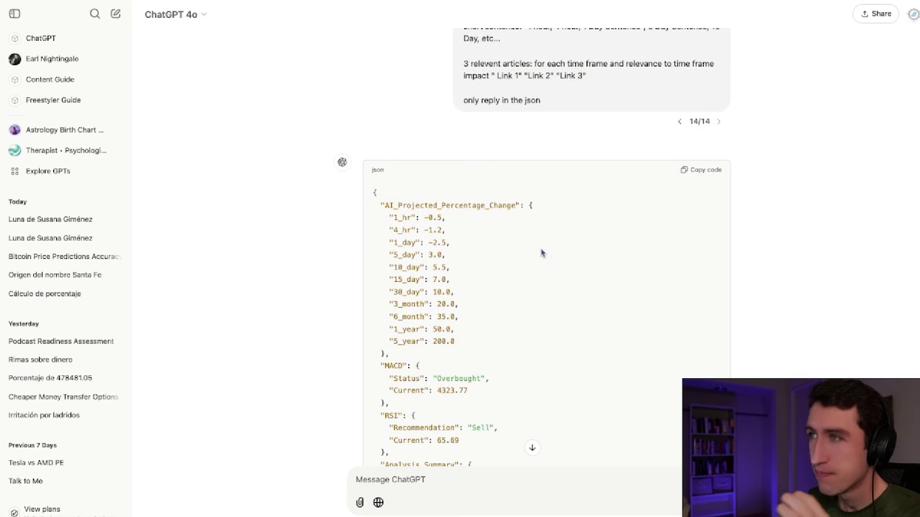
{"action": "scroll", "coordinate": [503, 240], "scroll_direction": "down", "scroll_amount": 2}
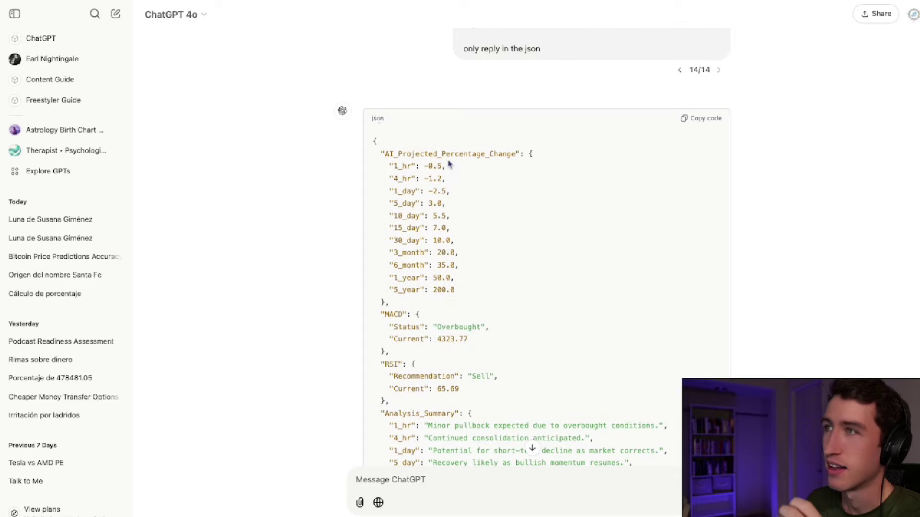
{"action": "scroll", "coordinate": [408, 110], "scroll_direction": "up", "scroll_amount": 5}
{"action": "scroll", "coordinate": [618, 148], "scroll_direction": "down", "scroll_amount": 8}
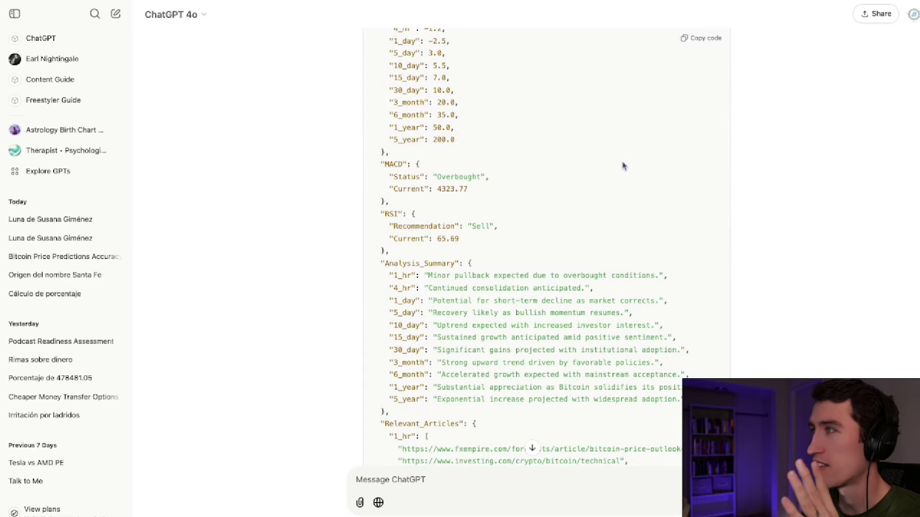
{"action": "scroll", "coordinate": [623, 166], "scroll_direction": "up", "scroll_amount": 5}
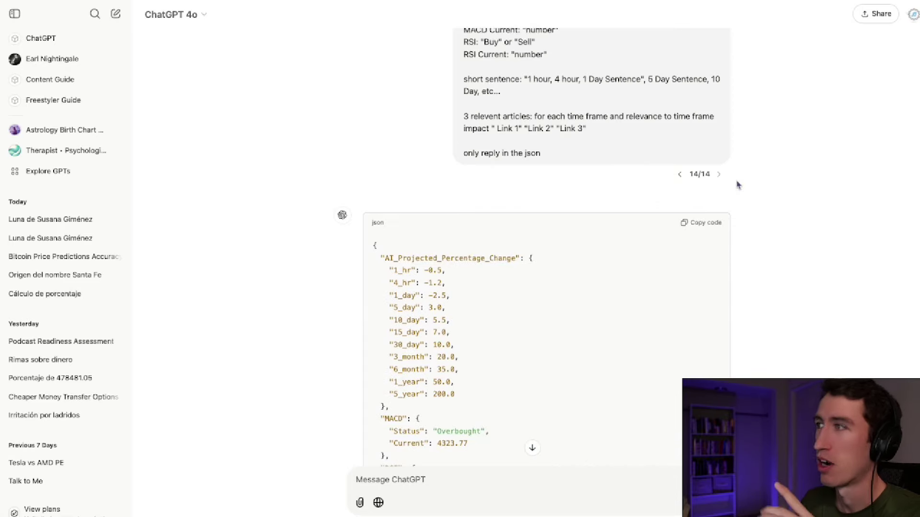
{"action": "scroll", "coordinate": [737, 183], "scroll_direction": "up", "scroll_amount": 2}
{"action": "scroll", "coordinate": [737, 184], "scroll_direction": "down", "scroll_amount": 4}
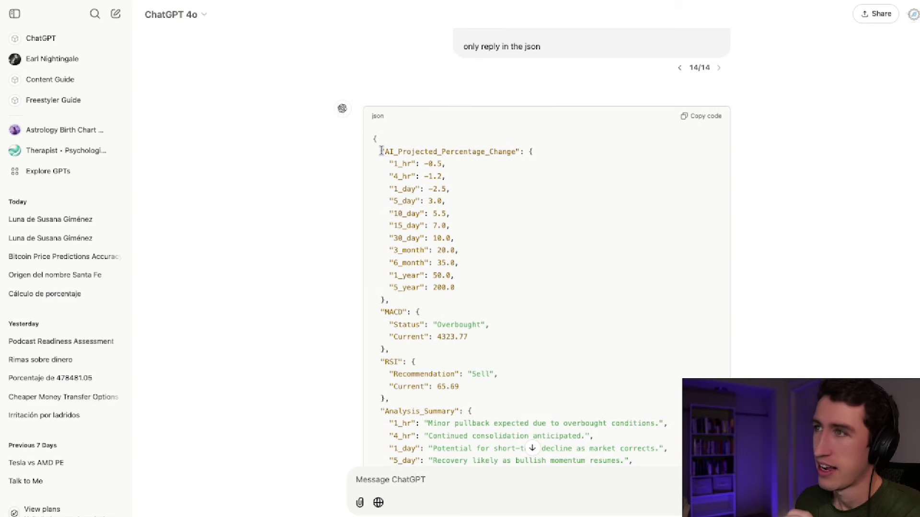
{"action": "scroll", "coordinate": [413, 155], "scroll_direction": "up", "scroll_amount": 5}
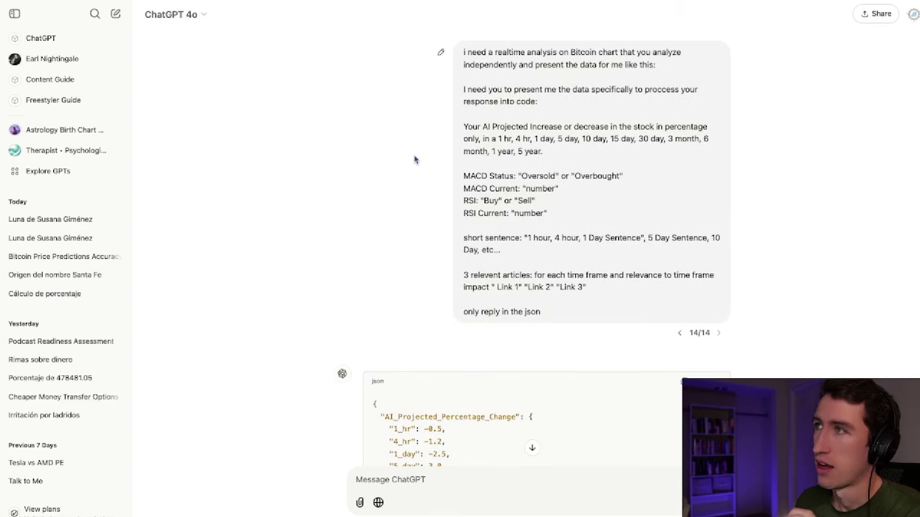
{"action": "scroll", "coordinate": [415, 159], "scroll_direction": "down", "scroll_amount": 6}
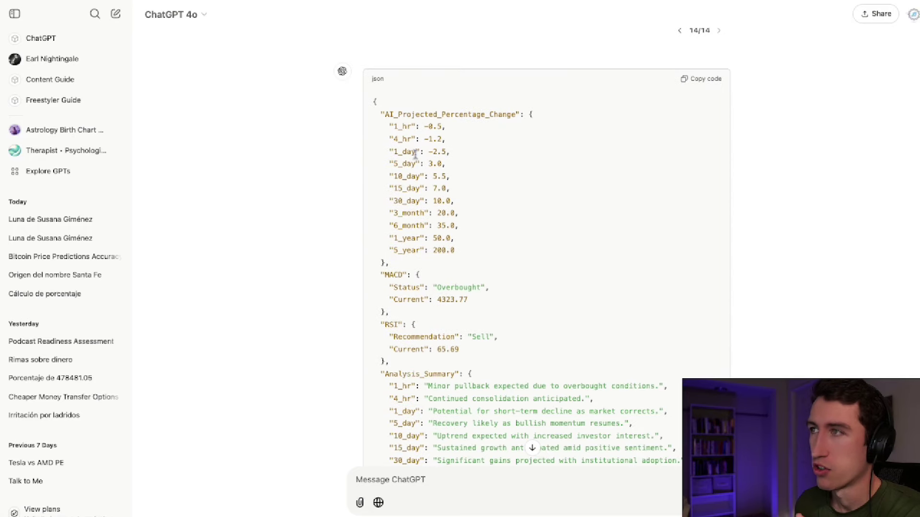
{"action": "left_click_drag", "start_coordinate": [382, 120], "coordinate": [509, 120]}
{"action": "left_click", "coordinate": [475, 123]}
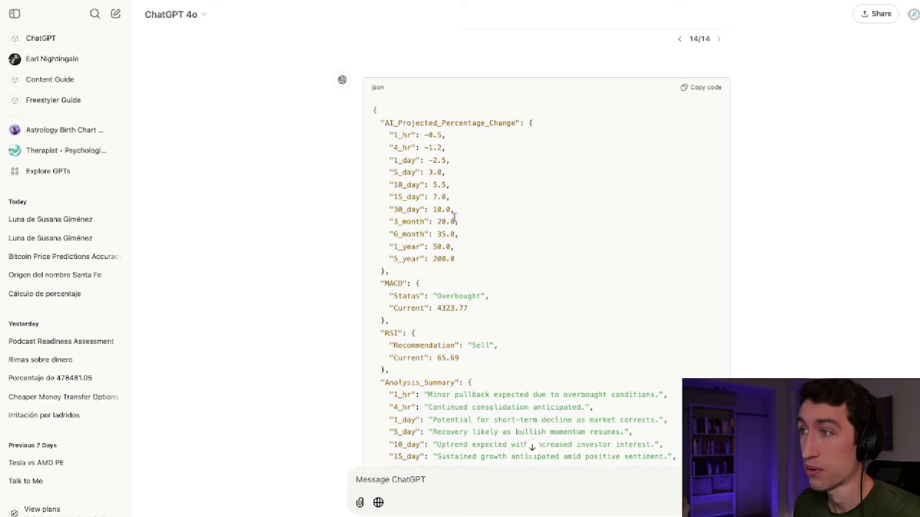
{"action": "scroll", "coordinate": [464, 229], "scroll_direction": "down", "scroll_amount": 2}
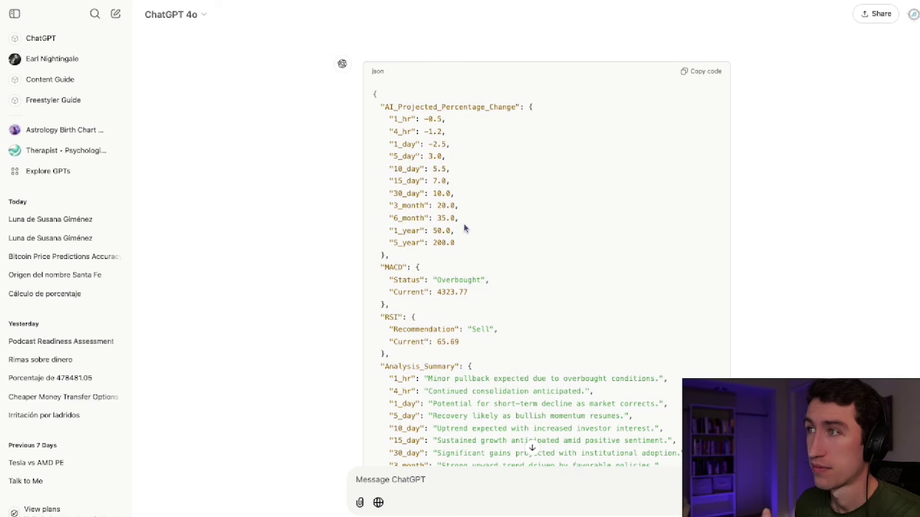
{"action": "scroll", "coordinate": [469, 227], "scroll_direction": "down", "scroll_amount": 5}
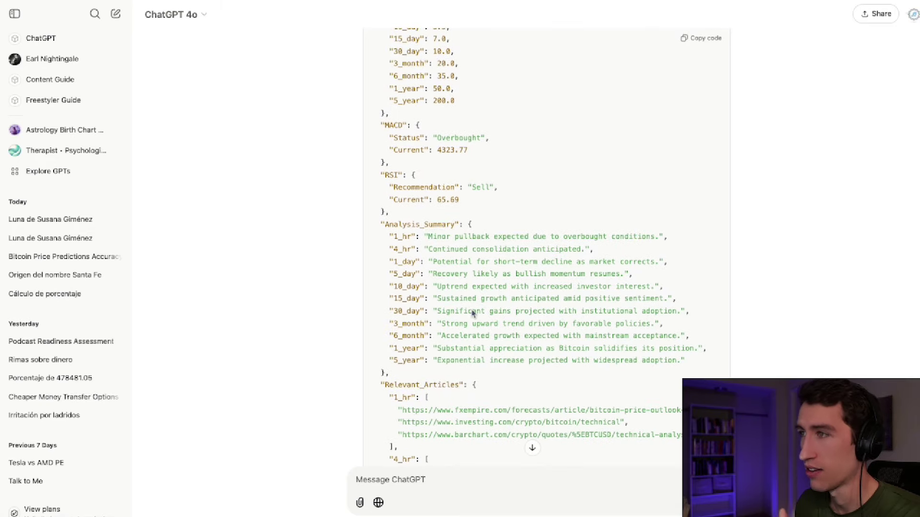
- Scroll through the Relevant_Articles URLs in the JSON reply
{"action": "scroll", "coordinate": [475, 224], "scroll_direction": "down", "scroll_amount": 9}
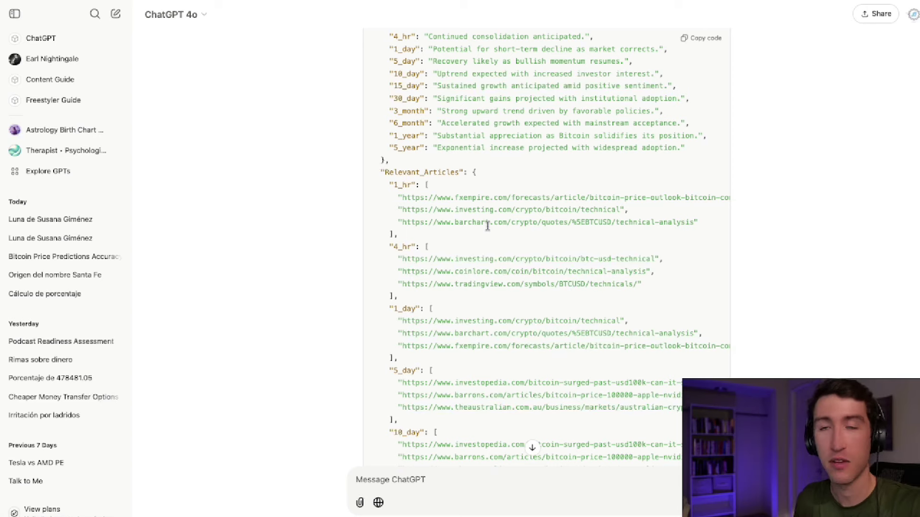
{"action": "scroll", "coordinate": [519, 218], "scroll_direction": "down", "scroll_amount": 2}
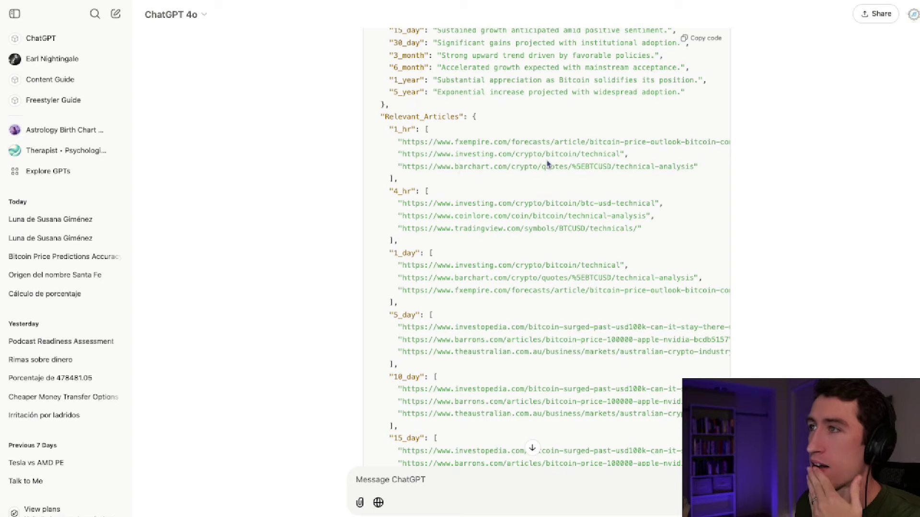
{"action": "scroll", "coordinate": [547, 163], "scroll_direction": "down", "scroll_amount": 1}
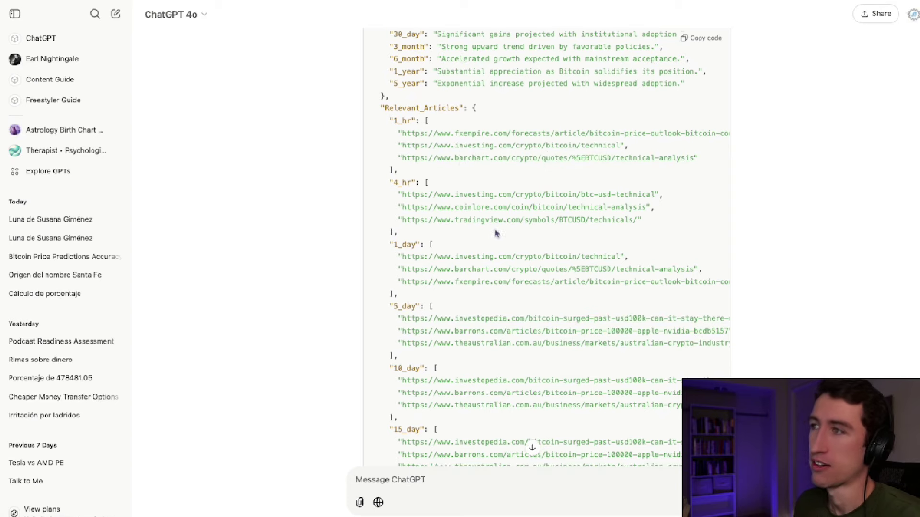
{"action": "scroll", "coordinate": [495, 233], "scroll_direction": "down", "scroll_amount": 5}
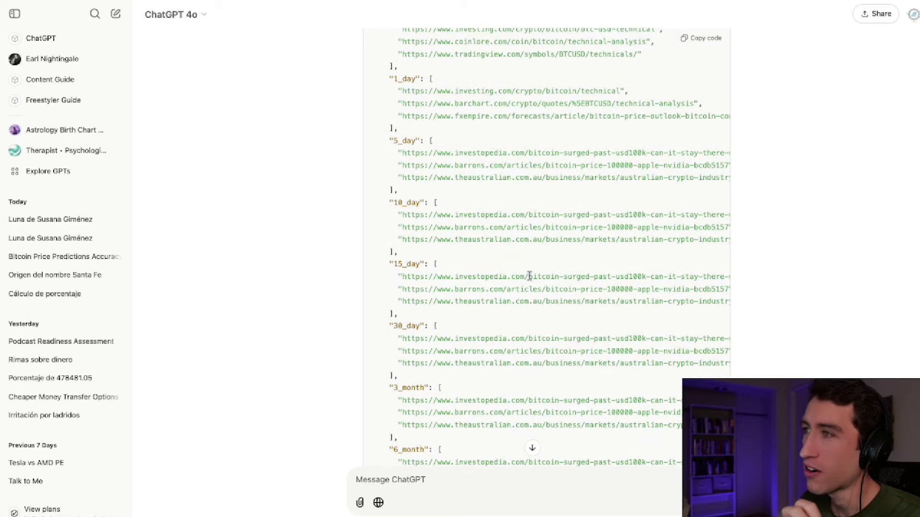
{"action": "scroll", "coordinate": [529, 277], "scroll_direction": "down", "scroll_amount": 5}
{"action": "scroll", "coordinate": [529, 277], "scroll_direction": "up", "scroll_amount": 6}
{"action": "scroll", "coordinate": [529, 277], "scroll_direction": "up", "scroll_amount": 3}
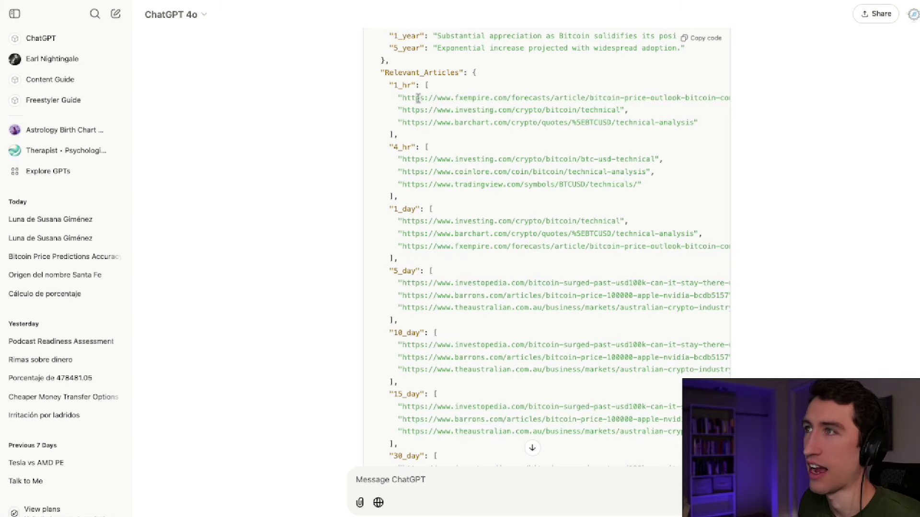
- Select and deselect the first 1_hr article URL, then scroll back to the top
{"action": "left_click_drag", "start_coordinate": [401, 99], "coordinate": [648, 98]}
{"action": "left_click", "coordinate": [429, 89]}
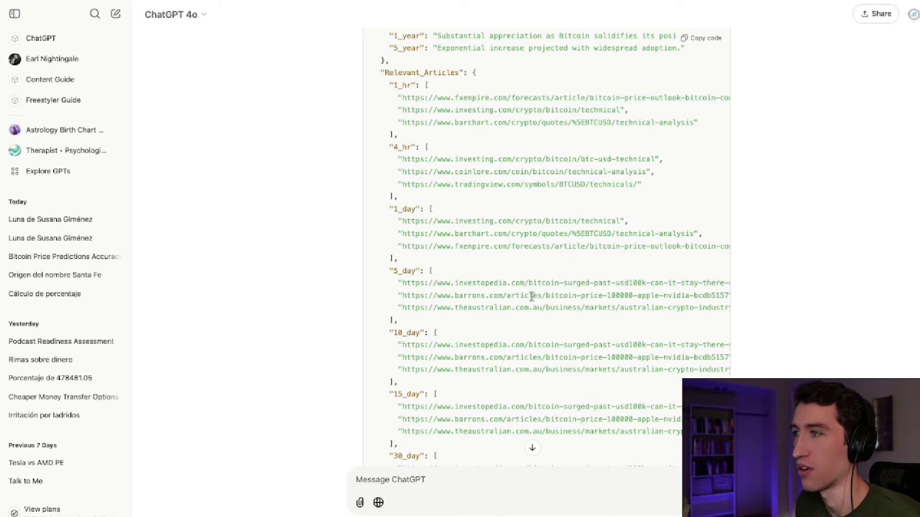
{"action": "scroll", "coordinate": [533, 295], "scroll_direction": "up", "scroll_amount": 1}
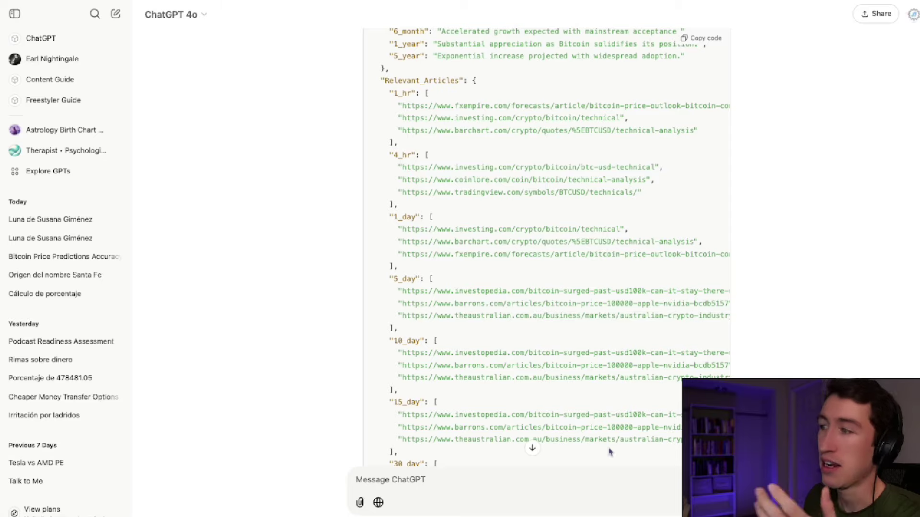
{"action": "scroll", "coordinate": [618, 413], "scroll_direction": "down", "scroll_amount": 10}
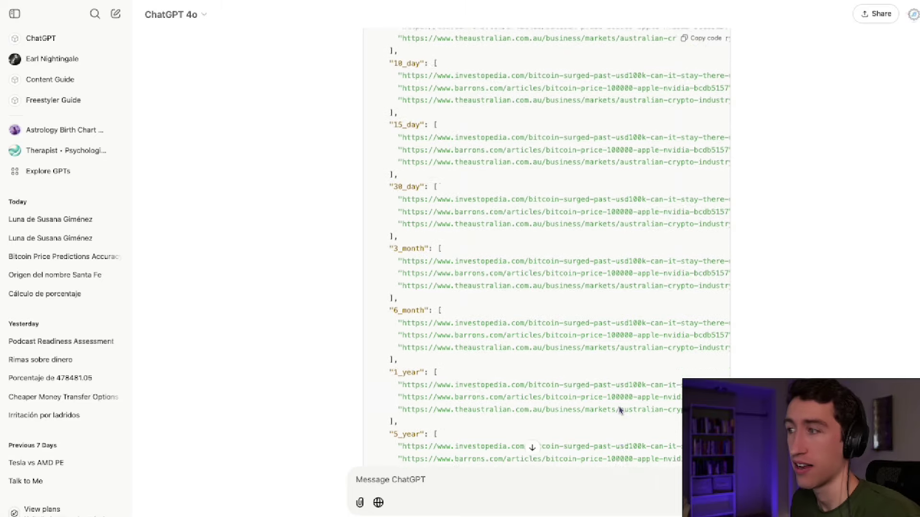
{"action": "scroll", "coordinate": [619, 411], "scroll_direction": "up", "scroll_amount": 15}
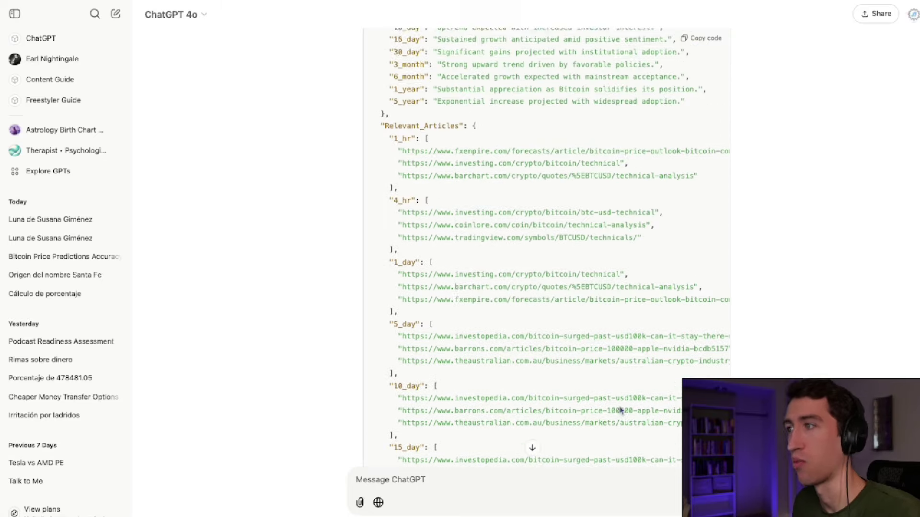
{"action": "scroll", "coordinate": [617, 413], "scroll_direction": "up", "scroll_amount": 10}
{"action": "scroll", "coordinate": [618, 412], "scroll_direction": "down", "scroll_amount": 15}
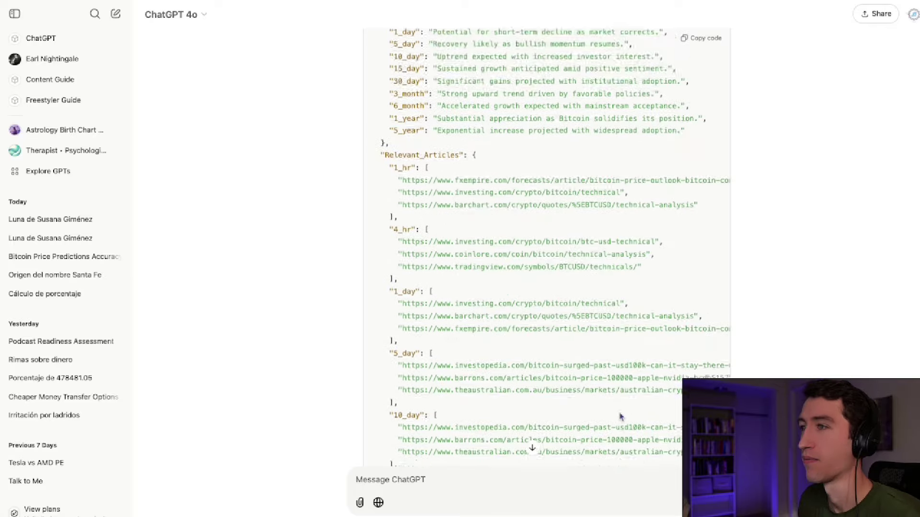
{"action": "scroll", "coordinate": [646, 173], "scroll_direction": "up", "scroll_amount": 9}
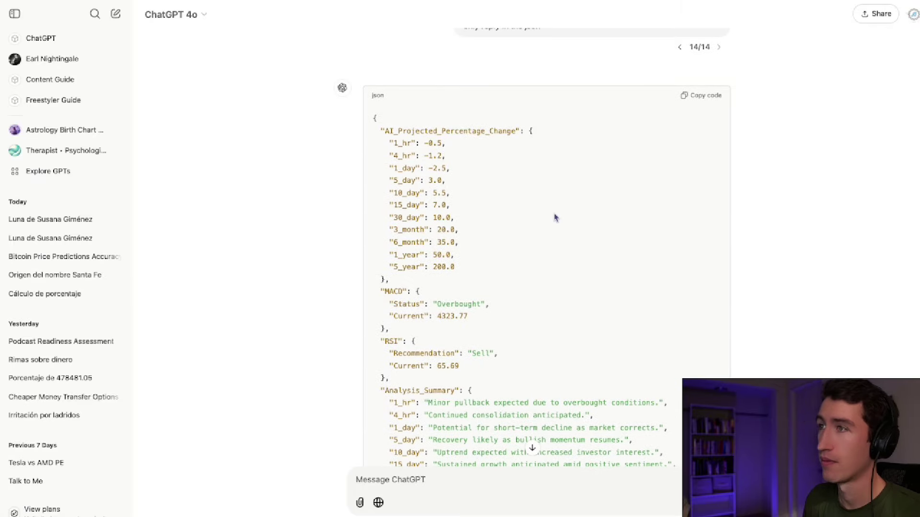
{"action": "scroll", "coordinate": [554, 218], "scroll_direction": "down", "scroll_amount": 1}
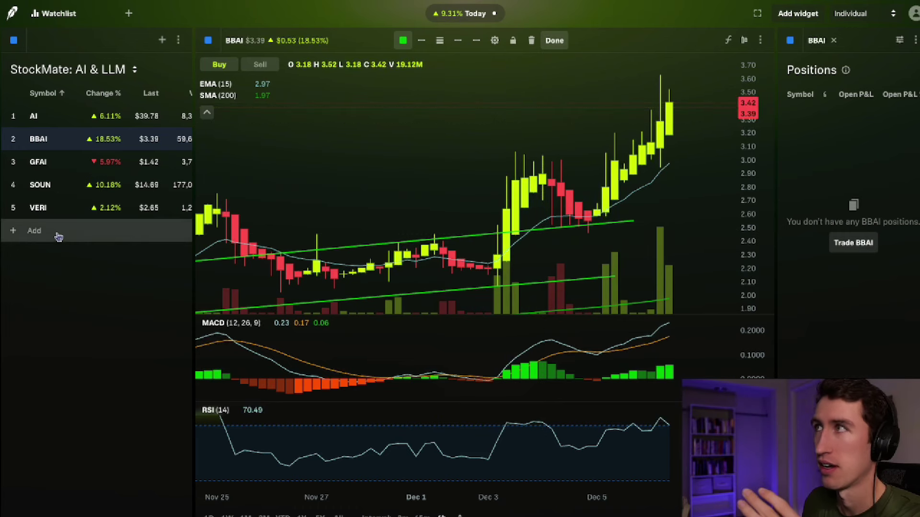
- Add GBTC to the StockMate: AI & LLM watchlist and chart it
{"action": "left_click", "coordinate": [58, 236]}
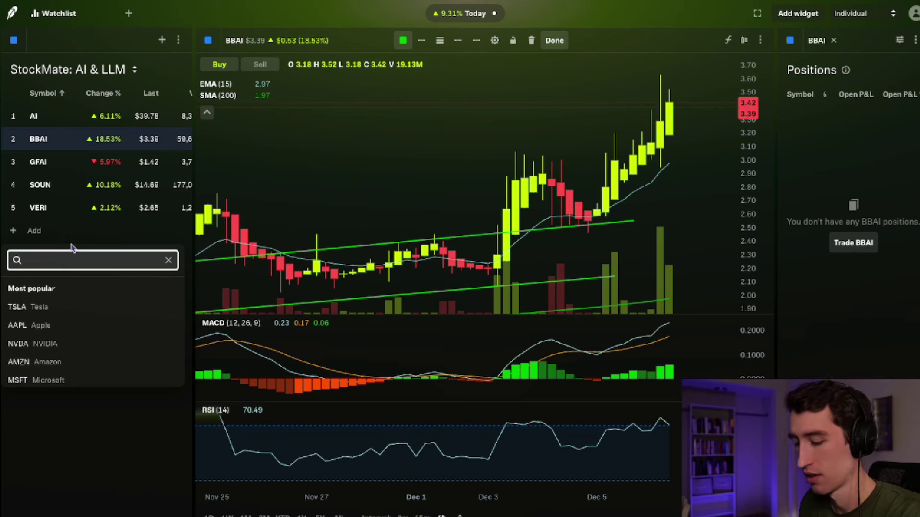
{"action": "type", "text": "gbt"}
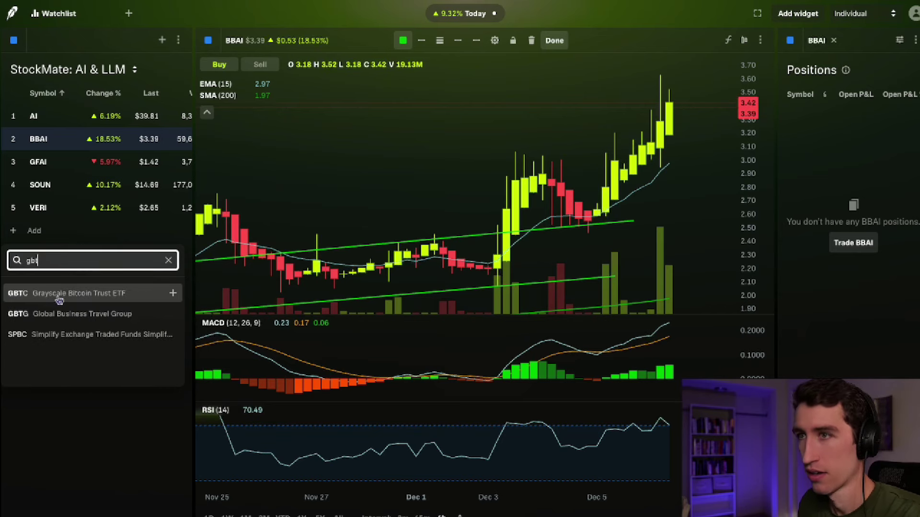
{"action": "left_click", "coordinate": [59, 294]}
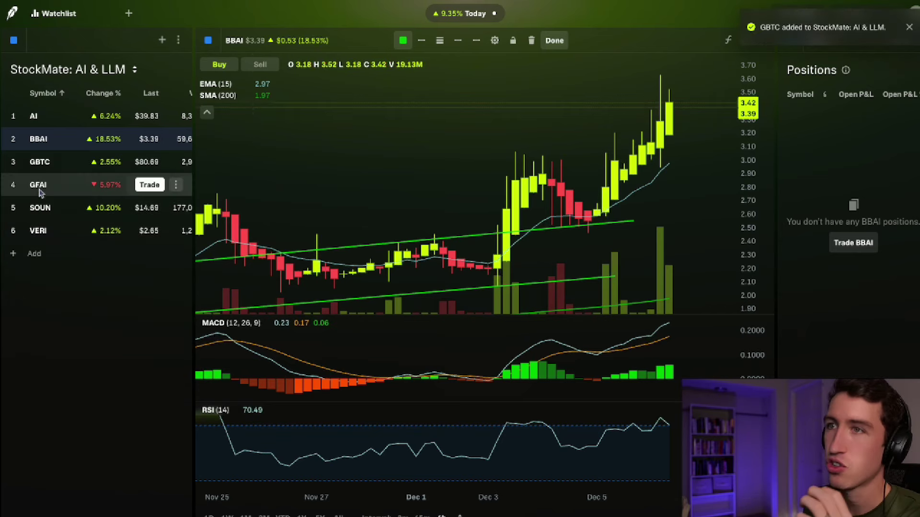
{"action": "left_click", "coordinate": [82, 163]}
- Finish chart drawing mode and switch the GBTC chart to a shorter candle interval
{"action": "scroll", "coordinate": [566, 149], "scroll_direction": "right", "scroll_amount": 5}
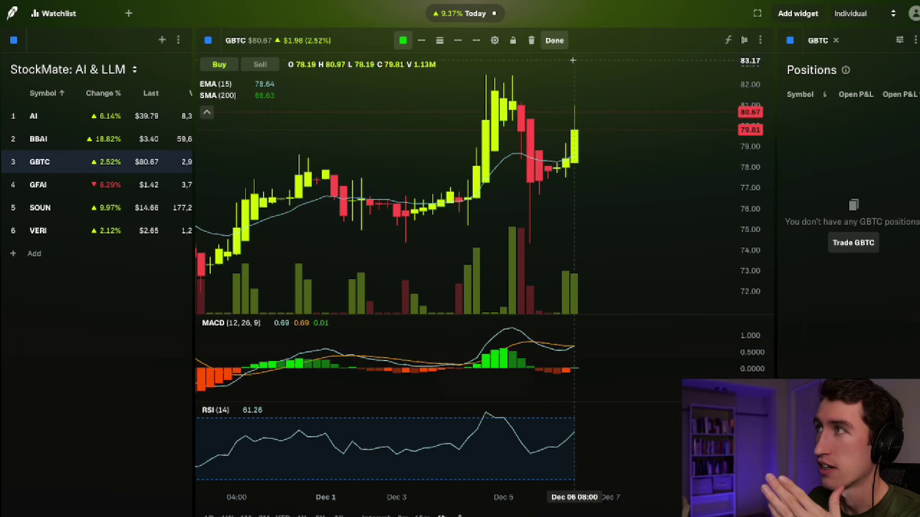
{"action": "left_click", "coordinate": [554, 41]}
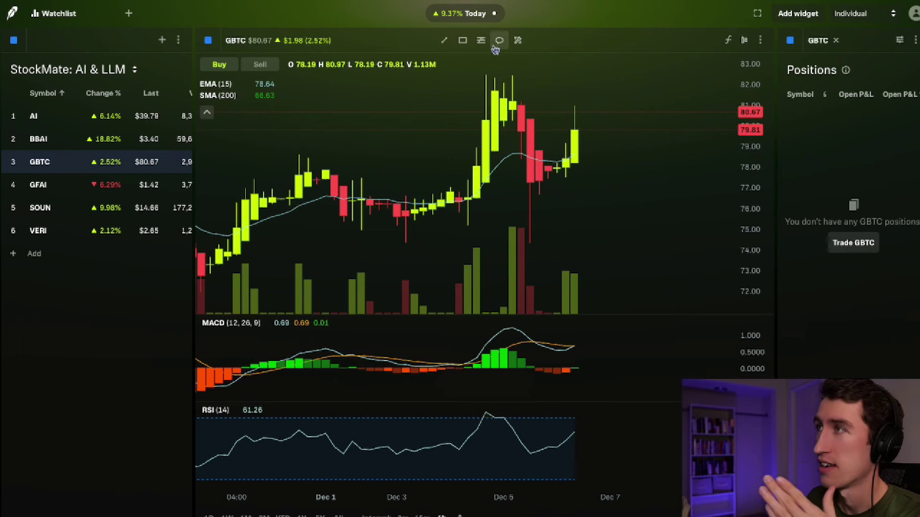
{"action": "left_click", "coordinate": [444, 40]}
{"action": "left_click", "coordinate": [460, 515]}
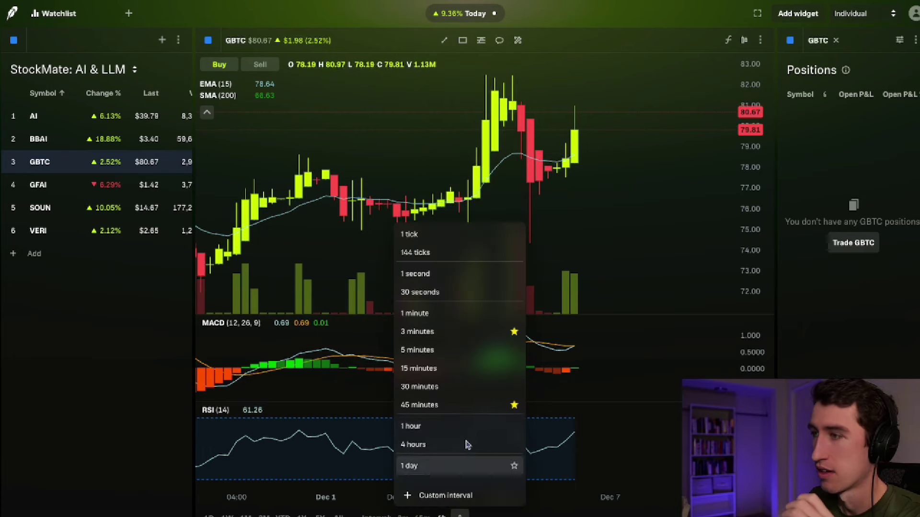
{"action": "left_click", "coordinate": [463, 433]}
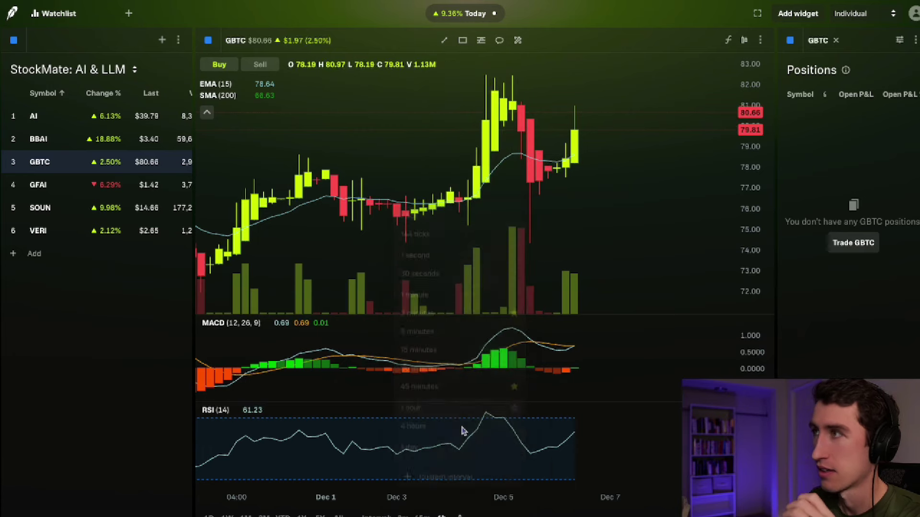
- Draw an info line on the GBTC chart measuring the rebound from the Dec 5 low
{"action": "left_click", "coordinate": [444, 40]}
{"action": "left_click", "coordinate": [463, 143]}
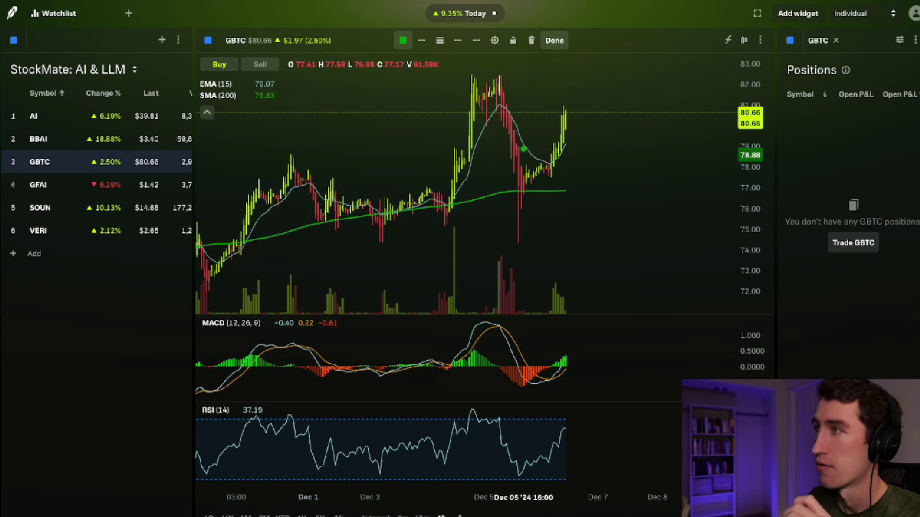
{"action": "left_click", "coordinate": [523, 156]}
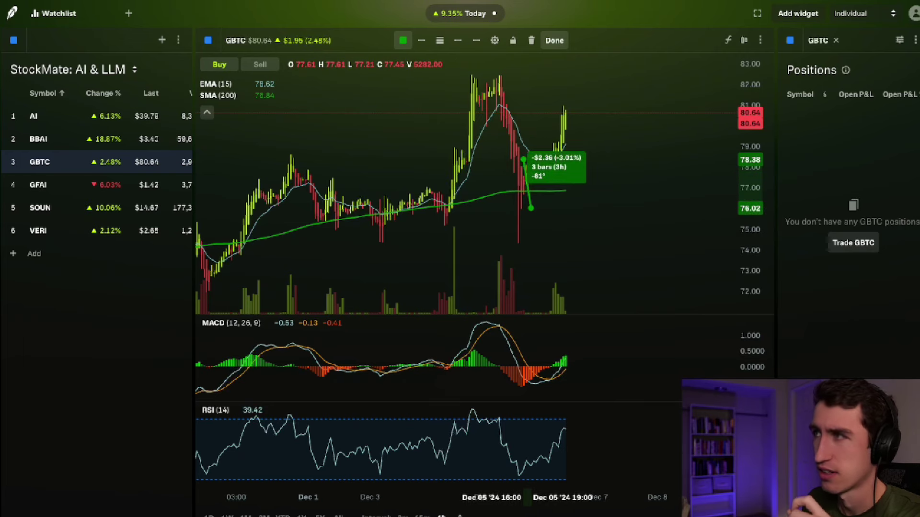
{"action": "left_click", "coordinate": [518, 170]}
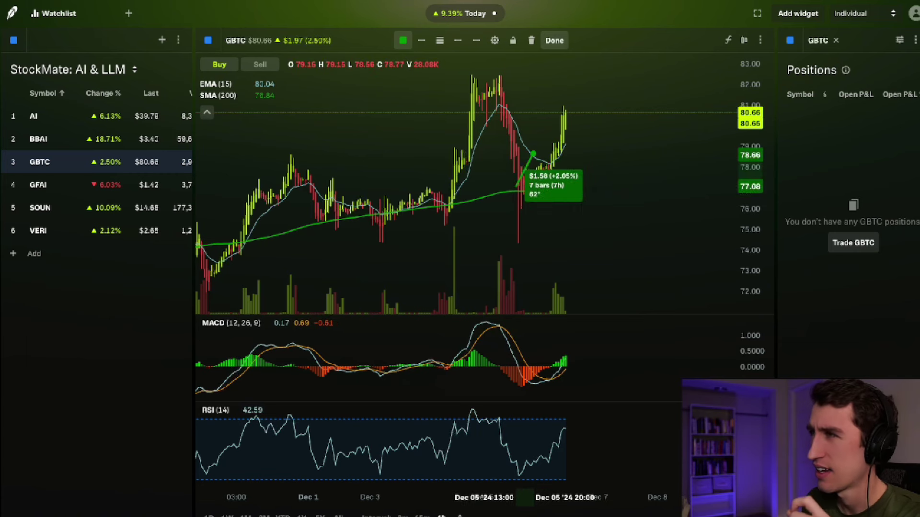
{"action": "left_click_drag", "start_coordinate": [537, 157], "coordinate": [564, 110]}
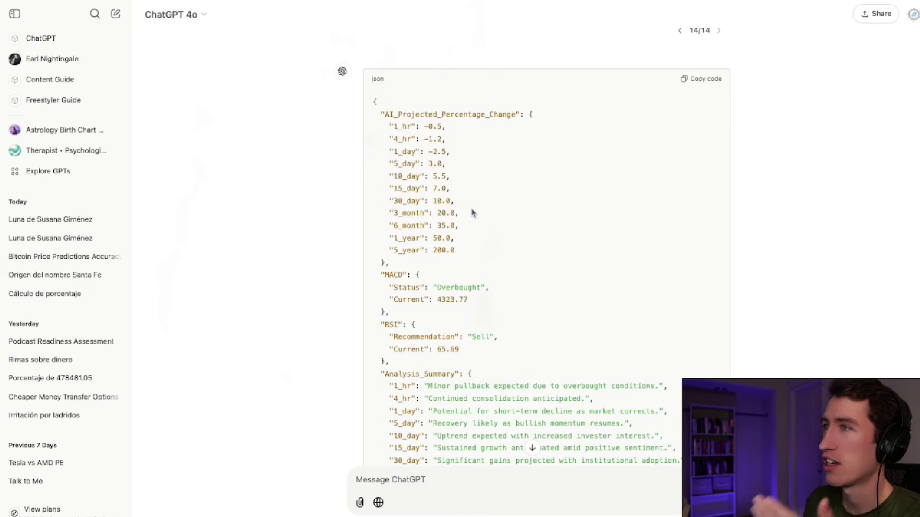
- Highlight the 1_hr, 4_hr and 5_day projected changes in the JSON reply, then return to the GBTC chart
{"action": "scroll", "coordinate": [473, 212], "scroll_direction": "down", "scroll_amount": 1}
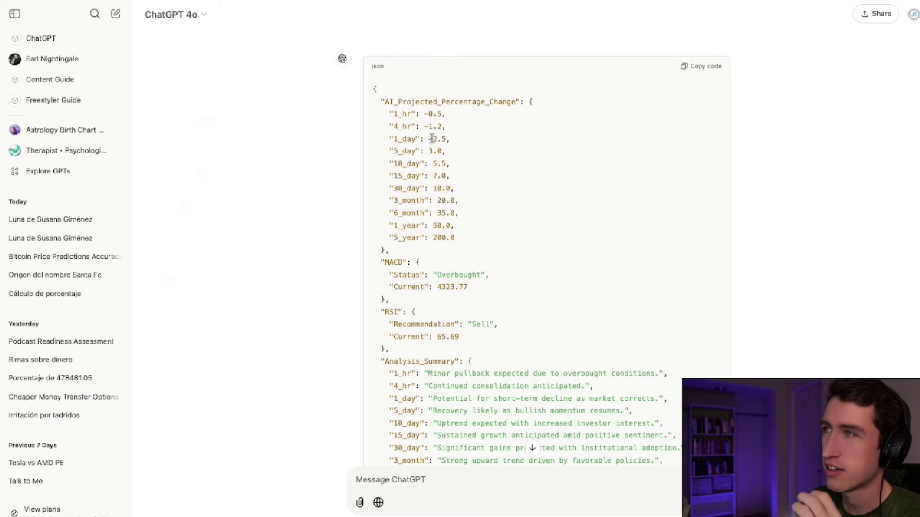
{"action": "left_click_drag", "start_coordinate": [412, 114], "coordinate": [465, 120]}
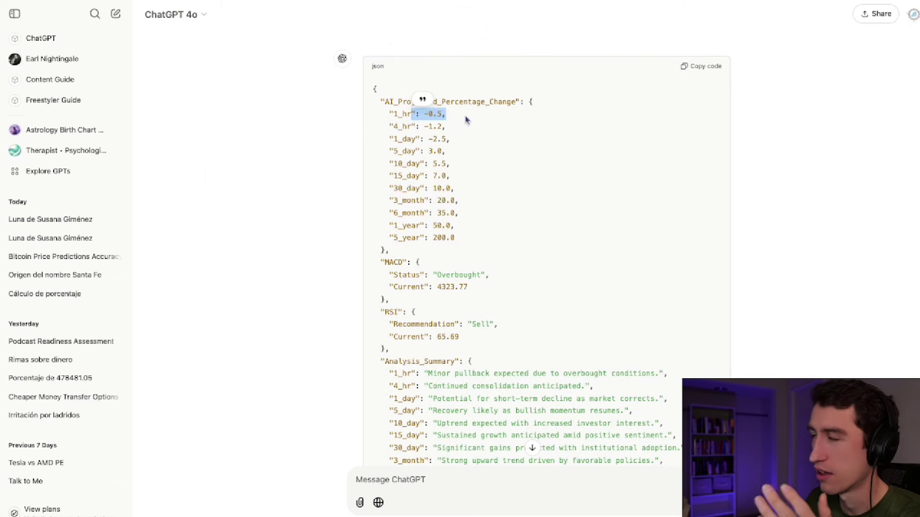
{"action": "left_click", "coordinate": [467, 120]}
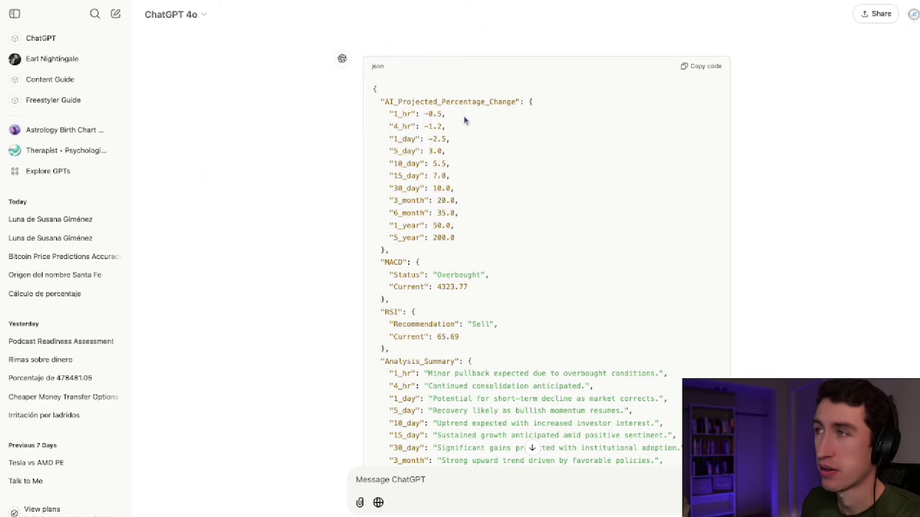
{"action": "left_click_drag", "start_coordinate": [448, 127], "coordinate": [384, 140]}
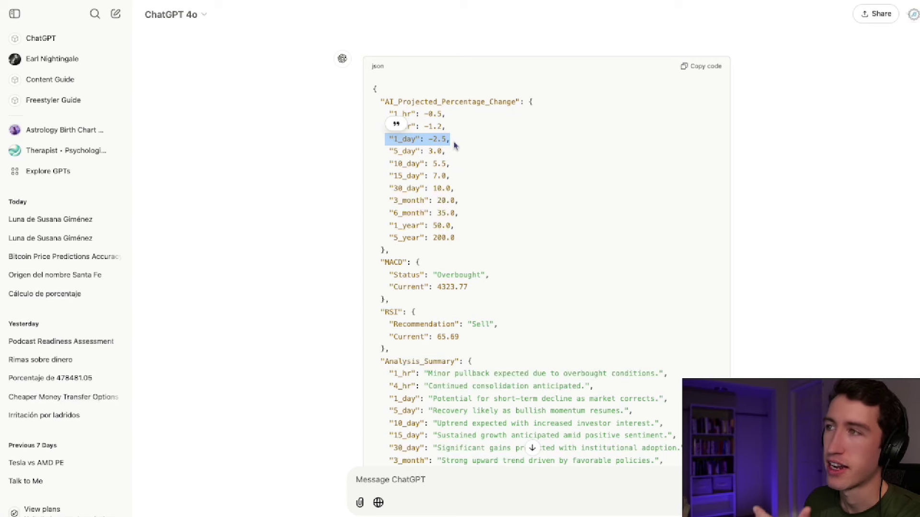
{"action": "left_click_drag", "start_coordinate": [449, 152], "coordinate": [390, 150]}
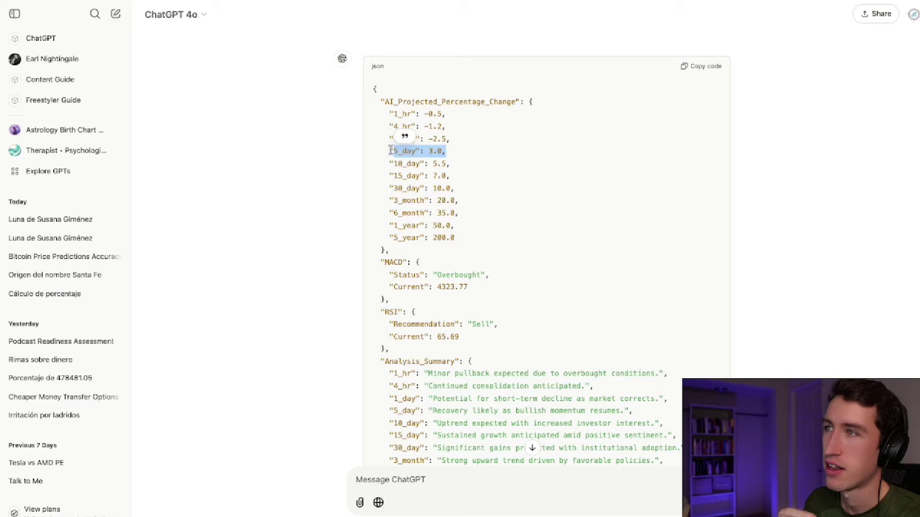
{"action": "left_click", "coordinate": [426, 154]}
{"action": "key", "text": "super+Tab"}
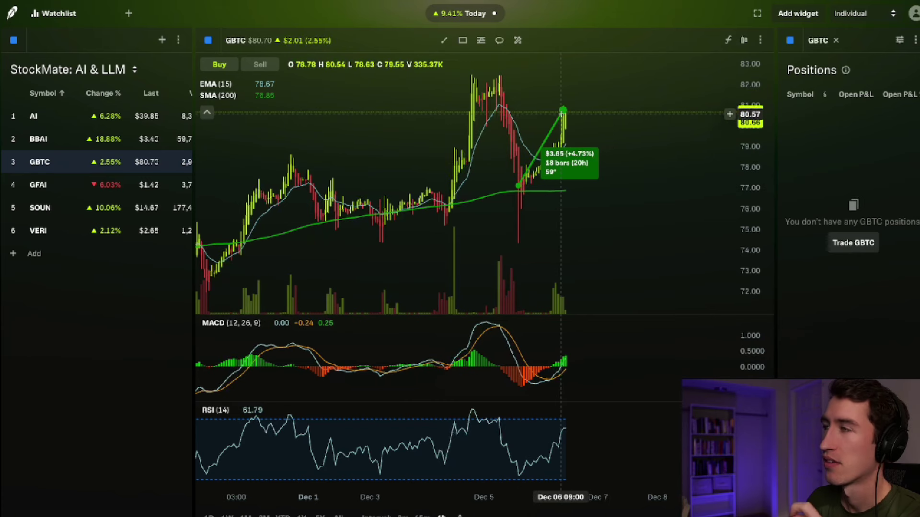
- Adjust the GBTC info line to span 17 bars, reading $2.39 (+3.06%)
{"action": "left_click", "coordinate": [563, 119]}
{"action": "left_click_drag", "start_coordinate": [563, 121], "coordinate": [565, 116]}
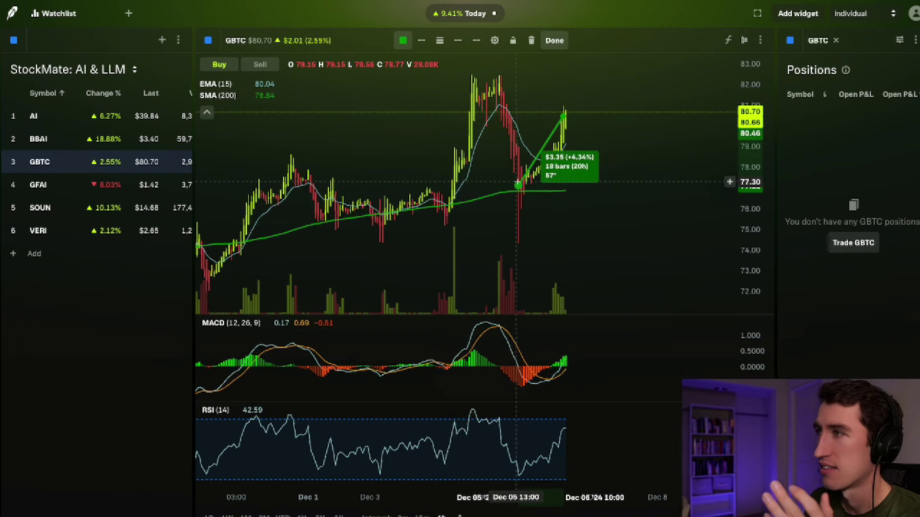
{"action": "left_click_drag", "start_coordinate": [518, 185], "coordinate": [522, 166]}
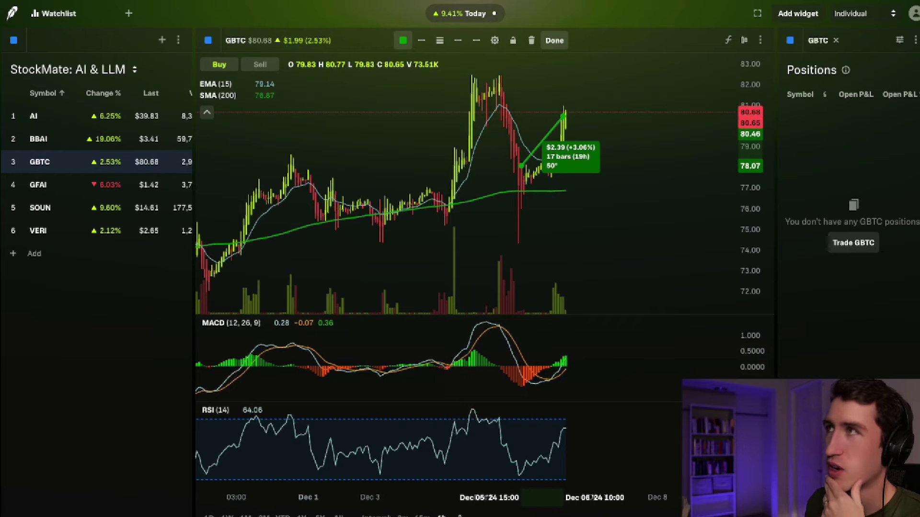
{"action": "key", "text": "super+Tab"}
{"action": "key", "text": "super+Tab"}
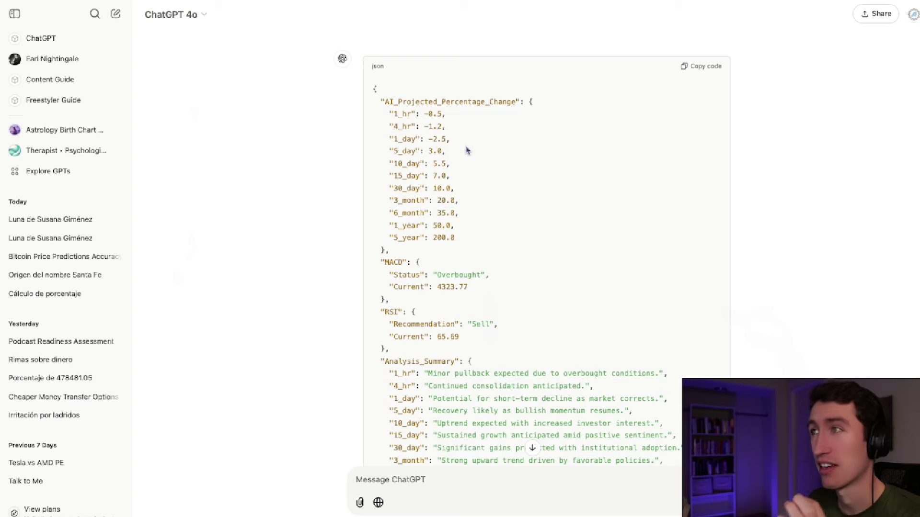
- Scroll through ChatGPT's Bitcoin analysis prompt and its JSON forecast reply to read them
{"action": "scroll", "coordinate": [550, 97], "scroll_direction": "up", "scroll_amount": 4}
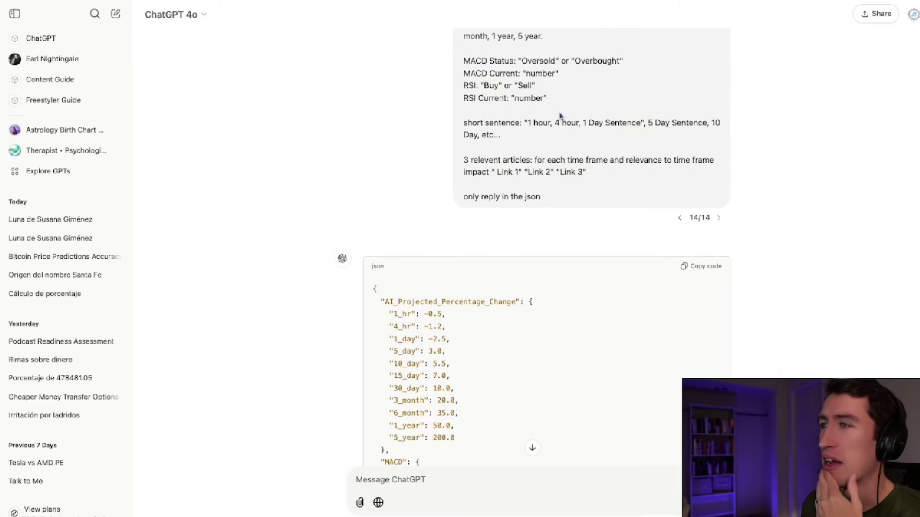
{"action": "scroll", "coordinate": [565, 123], "scroll_direction": "down", "scroll_amount": 2}
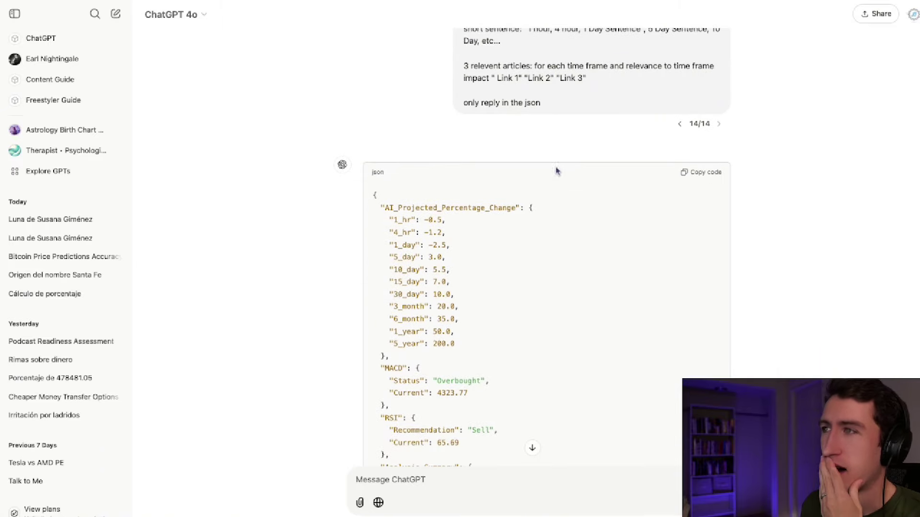
{"action": "scroll", "coordinate": [556, 171], "scroll_direction": "up", "scroll_amount": 5}
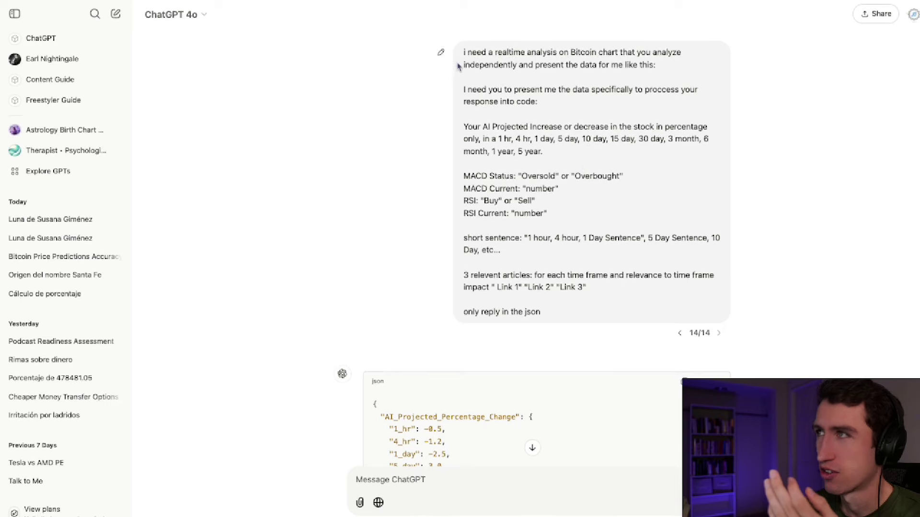
{"action": "scroll", "coordinate": [531, 164], "scroll_direction": "down", "scroll_amount": 6}
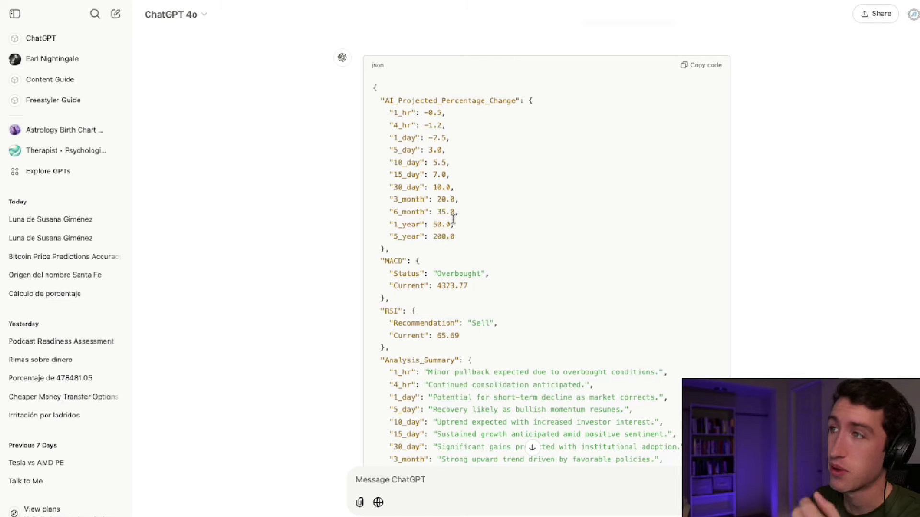
{"action": "scroll", "coordinate": [463, 211], "scroll_direction": "down", "scroll_amount": 3}
{"action": "scroll", "coordinate": [463, 210], "scroll_direction": "up", "scroll_amount": 2}
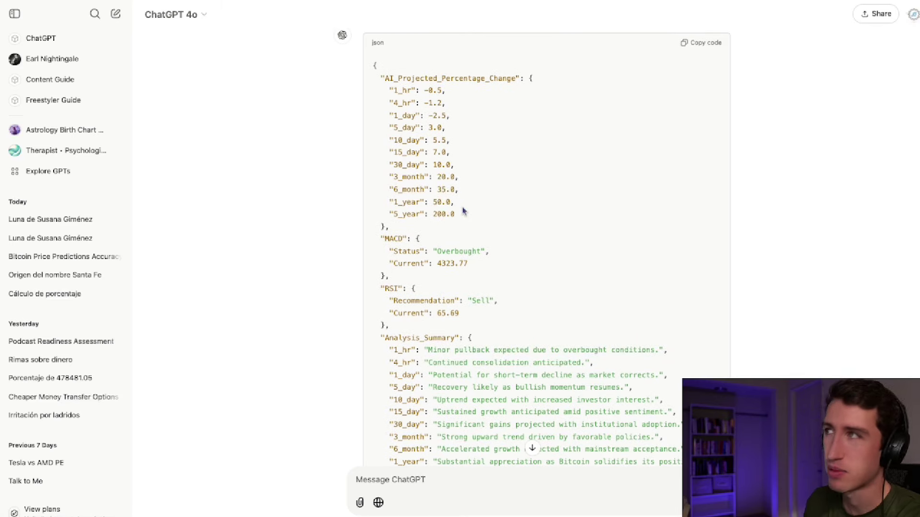
{"action": "scroll", "coordinate": [567, 43], "scroll_direction": "up", "scroll_amount": 1}
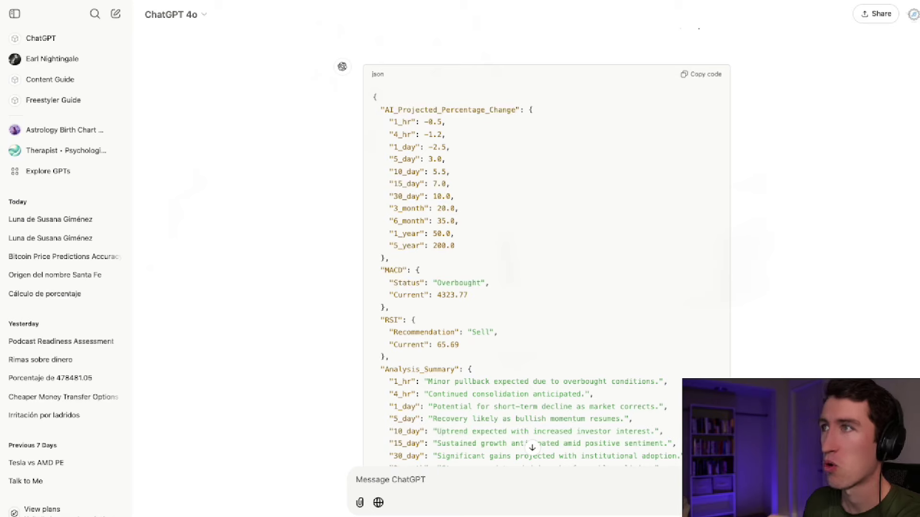
{"action": "scroll", "coordinate": [533, 130], "scroll_direction": "up", "scroll_amount": 5}
{"action": "scroll", "coordinate": [533, 130], "scroll_direction": "up", "scroll_amount": 3}
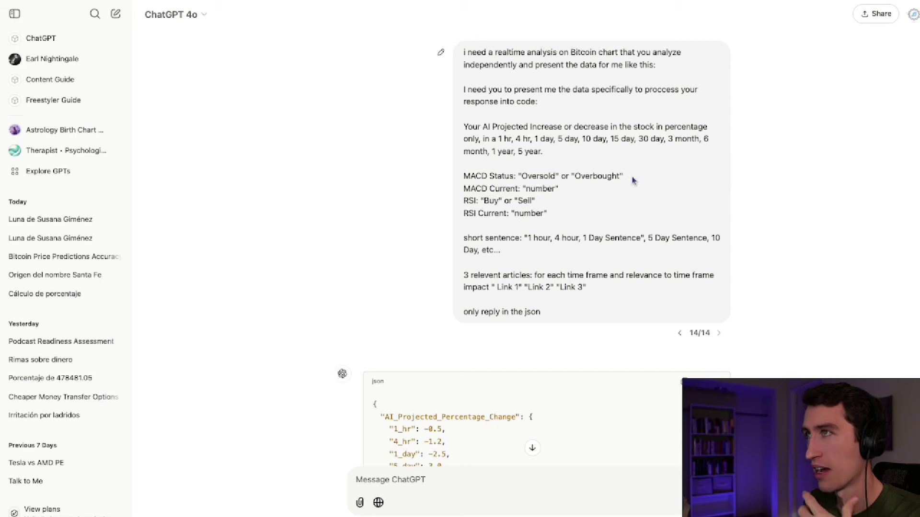
{"action": "scroll", "coordinate": [316, 145], "scroll_direction": "down", "scroll_amount": 8}
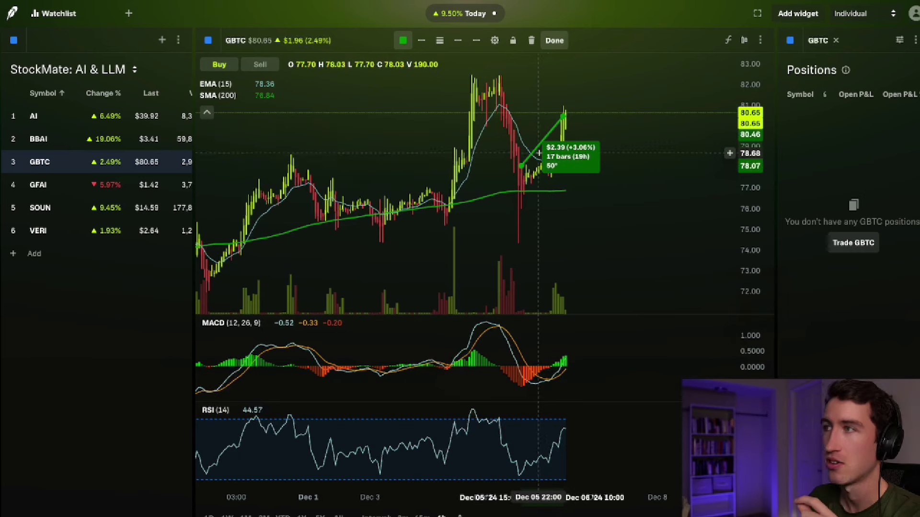
- Remove the chart's measure line and clear the GBTC filter so Positions shows all holdings
{"action": "key", "text": "Escape"}
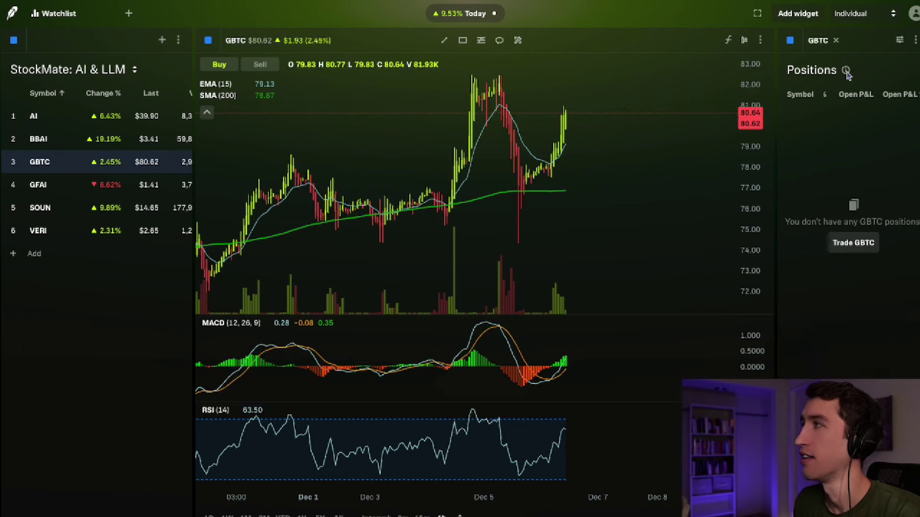
{"action": "left_click", "coordinate": [836, 40]}
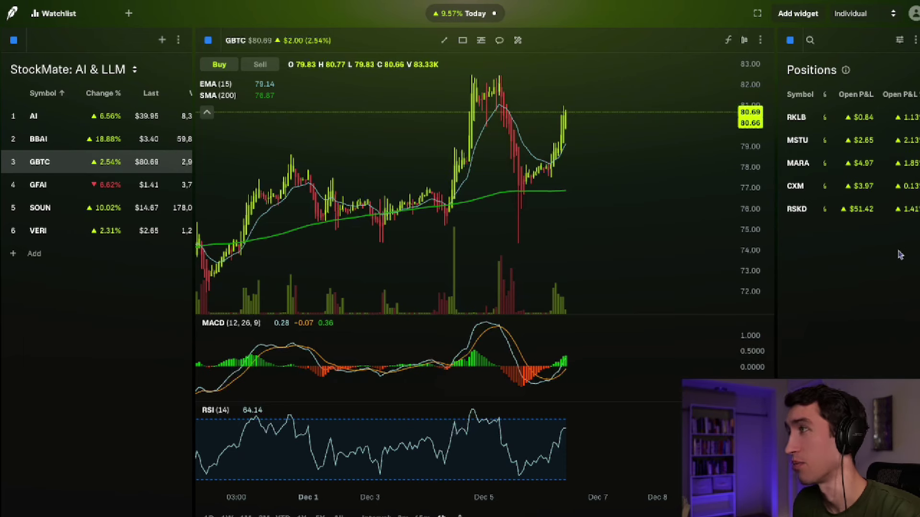
{"action": "mouse_move", "coordinate": [869, 201]}
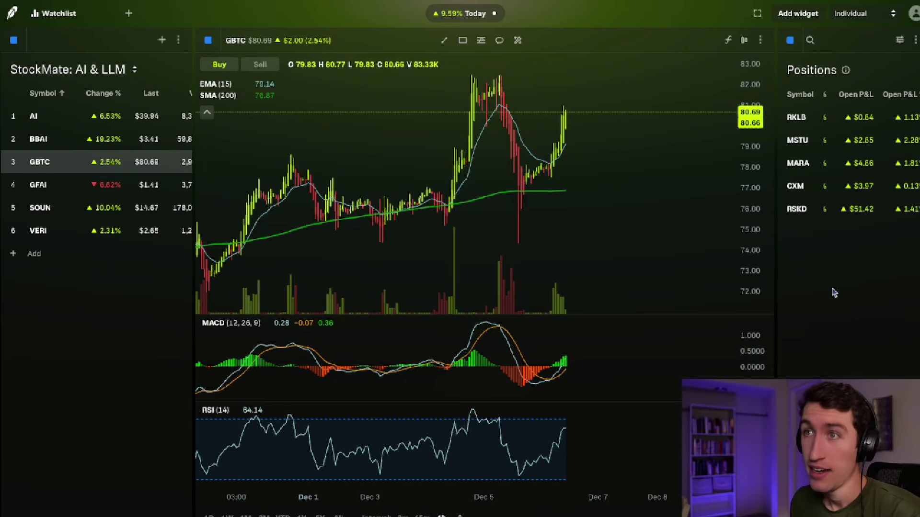
{"action": "scroll", "coordinate": [851, 198], "scroll_direction": "left", "scroll_amount": 2}
{"action": "scroll", "coordinate": [852, 197], "scroll_direction": "left", "scroll_amount": 2}
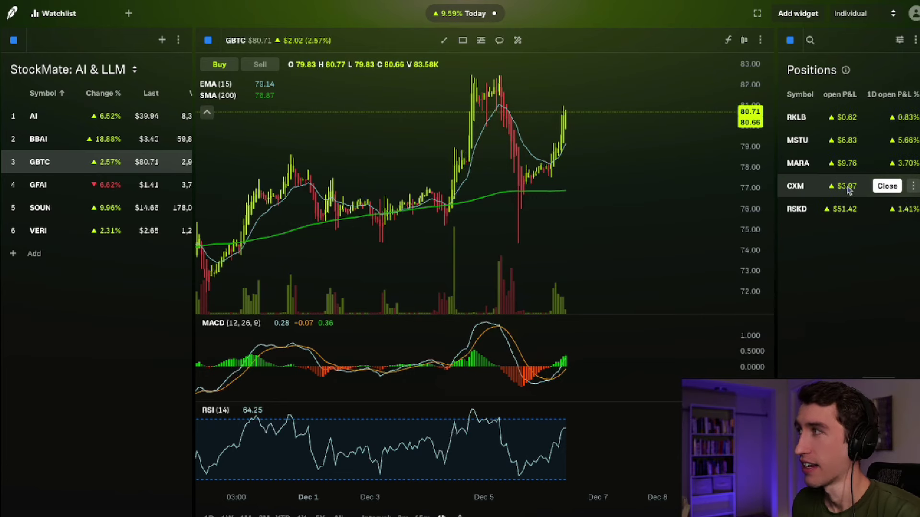
{"action": "scroll", "coordinate": [849, 139], "scroll_direction": "left", "scroll_amount": 2}
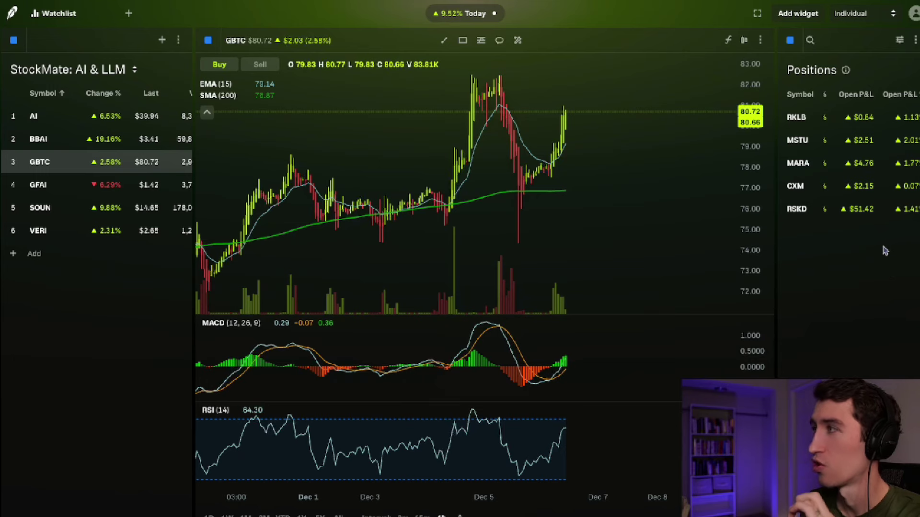
{"action": "mouse_move", "coordinate": [904, 211]}
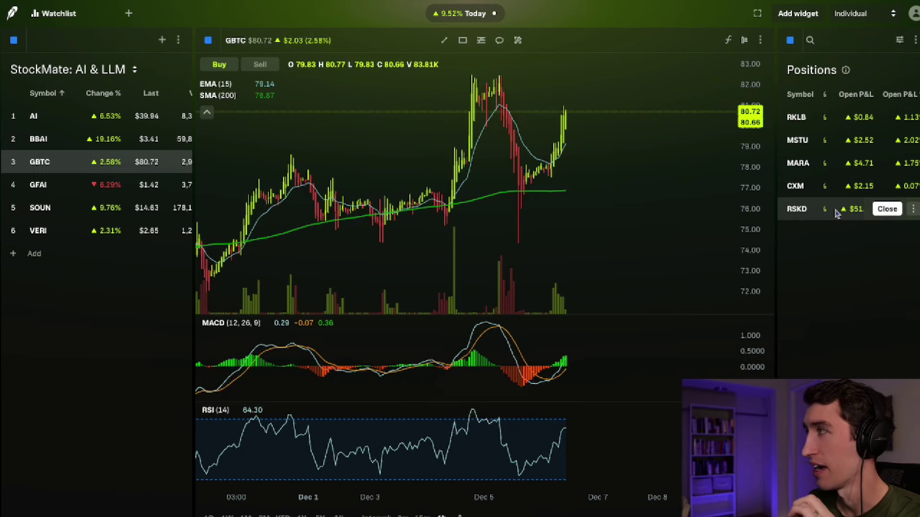
{"action": "scroll", "coordinate": [834, 211], "scroll_direction": "right", "scroll_amount": 3}
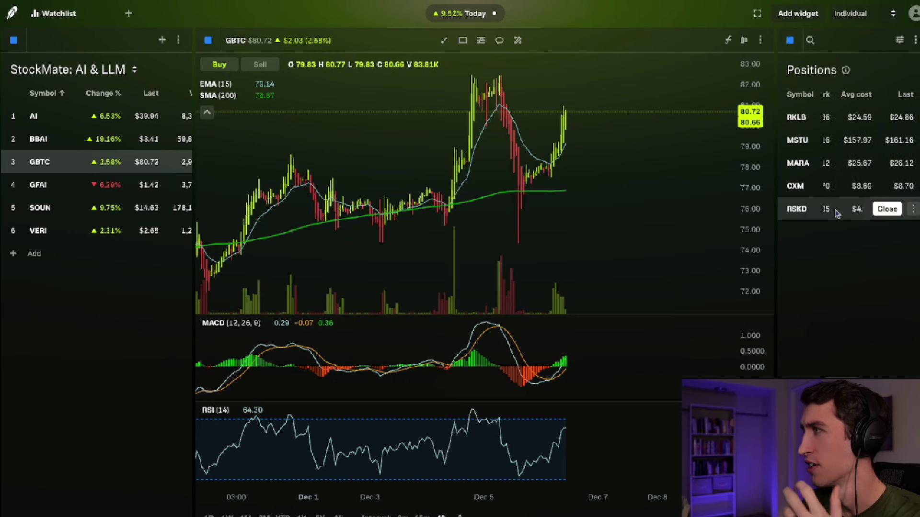
{"action": "scroll", "coordinate": [834, 210], "scroll_direction": "left", "scroll_amount": 3}
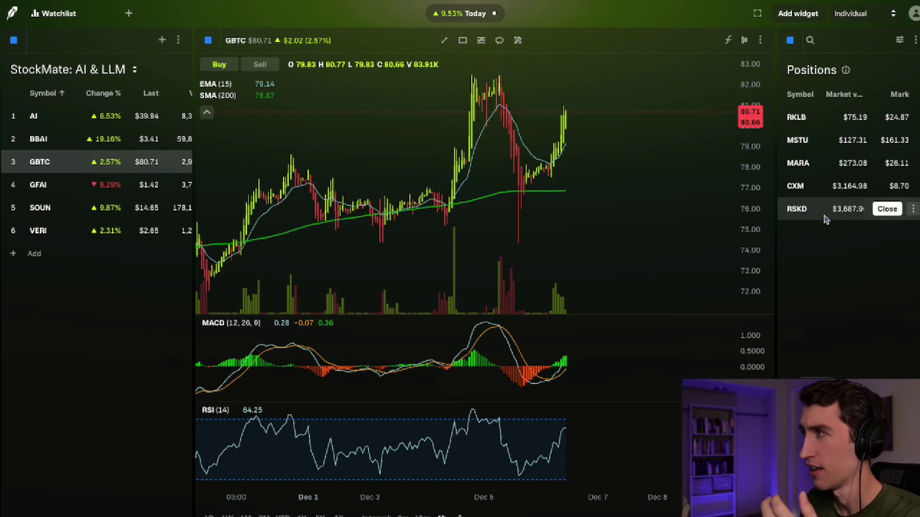
{"action": "scroll", "coordinate": [824, 225], "scroll_direction": "left", "scroll_amount": 3}
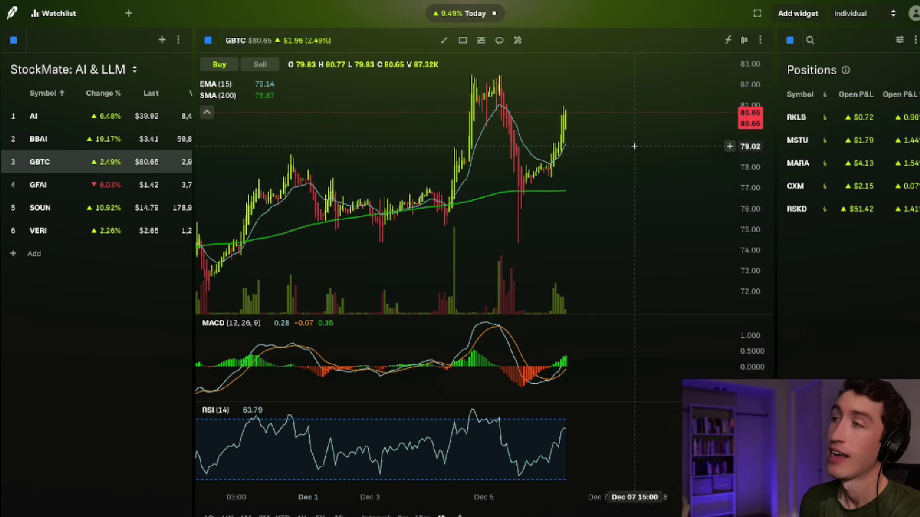
- Zoom out the GBTC chart's time axis to span roughly Nov 24 to Dec 6
{"action": "scroll", "coordinate": [633, 147], "scroll_direction": "down", "scroll_amount": 2}
{"action": "scroll", "coordinate": [634, 147], "scroll_direction": "down", "scroll_amount": 4}
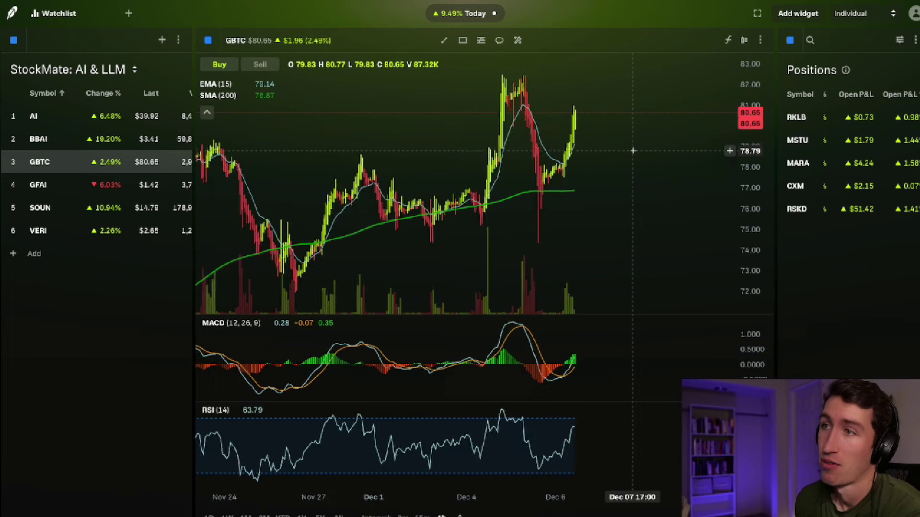